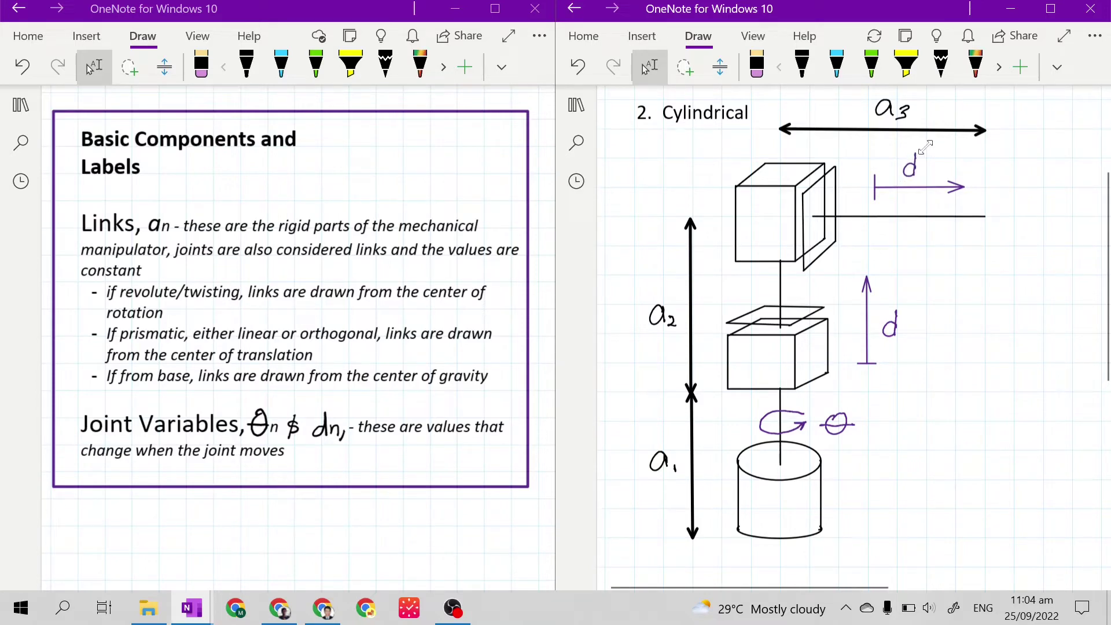
# Step: Add subscripts 1, 2 and 3 to the cylindrical manipulator's joint variables: θ at the base, the vertical d and the horizontal d
pyautogui.click(955, 325)
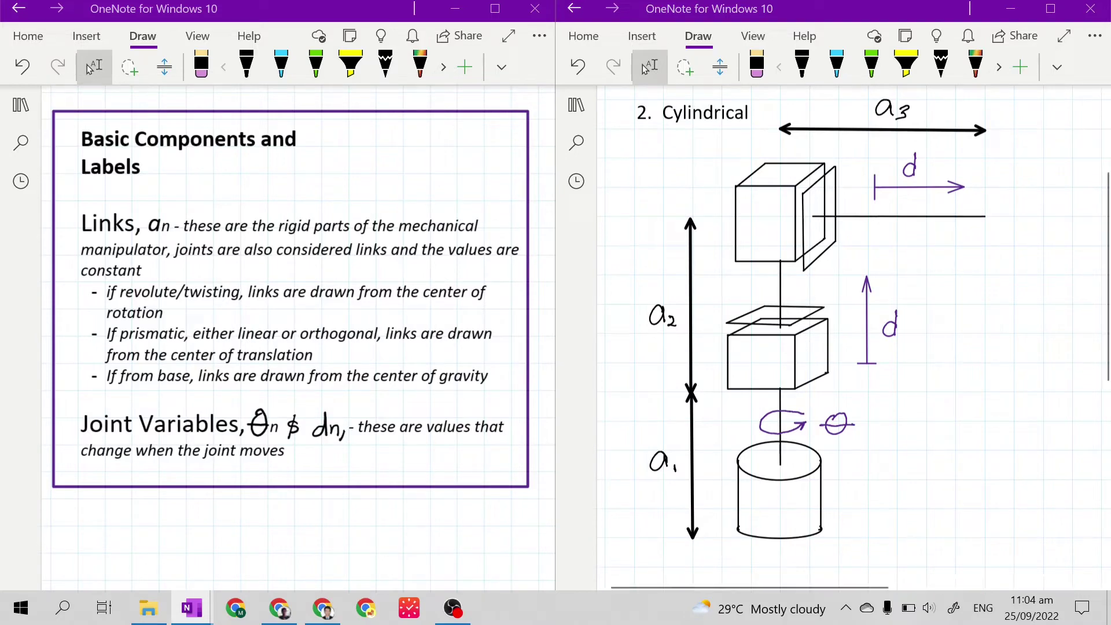
pyautogui.hotkey('ctrl', 'v')
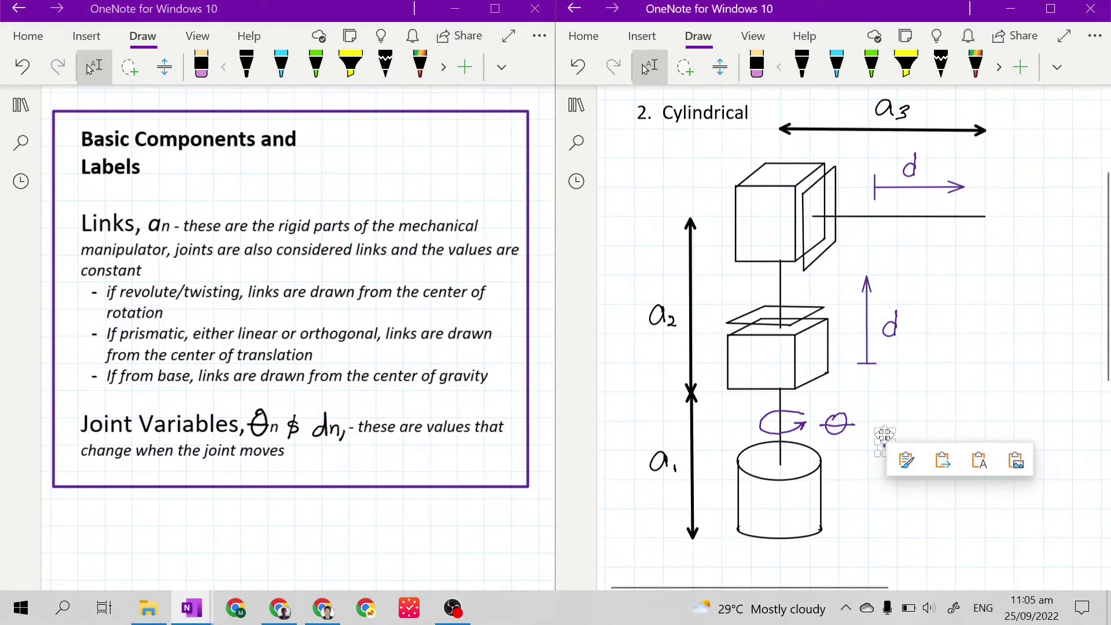
pyautogui.moveTo(852, 435); pyautogui.dragTo(852, 436)
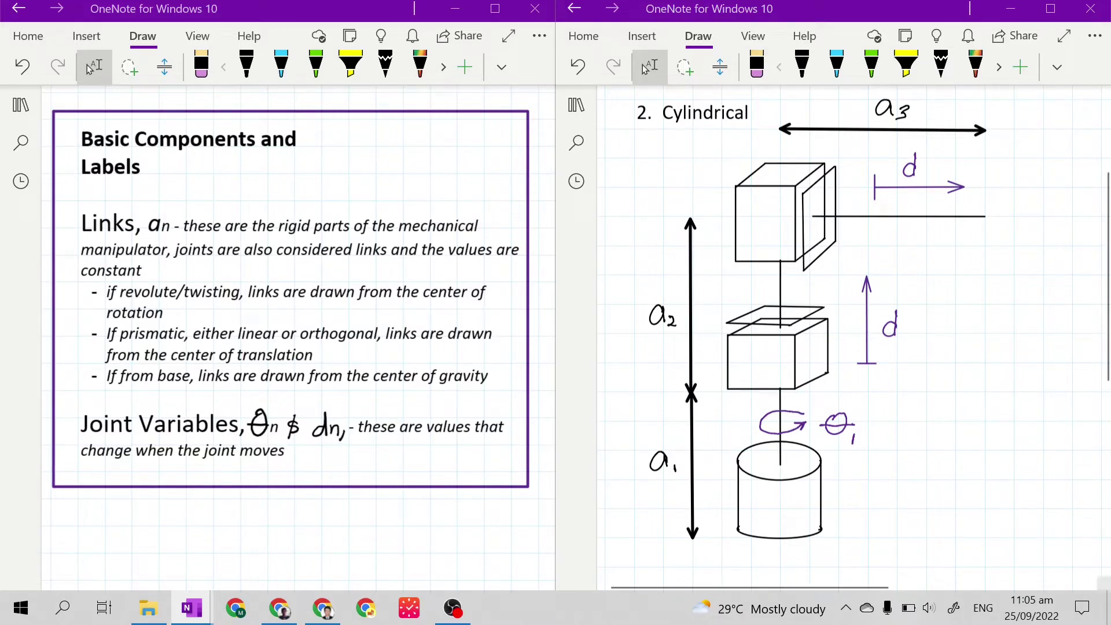
pyautogui.hotkey('ctrl', 'v')
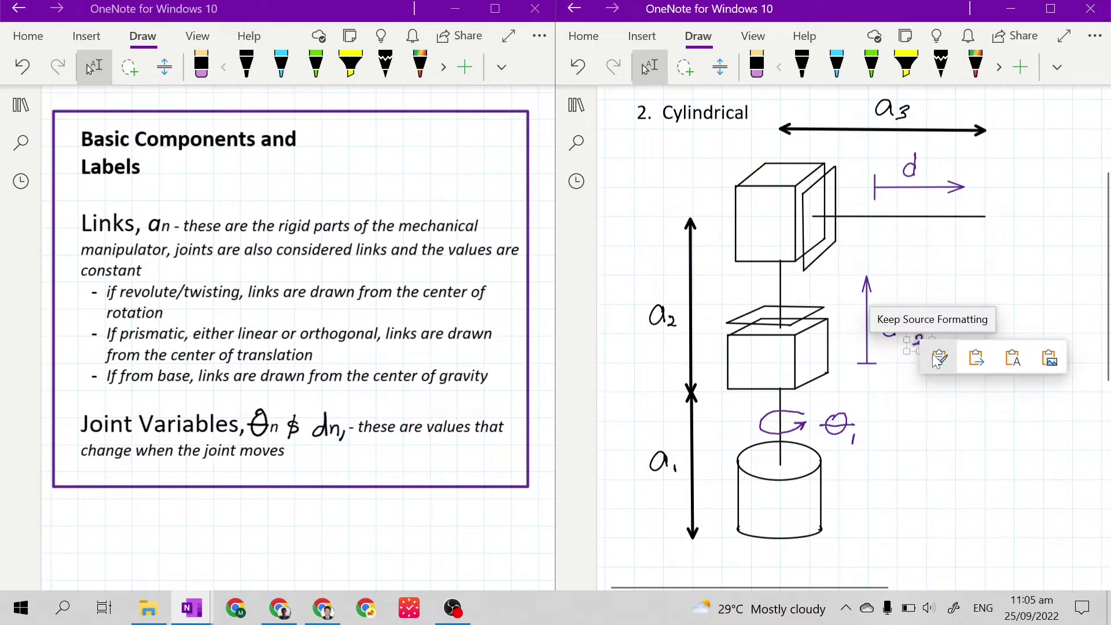
pyautogui.click(955, 398)
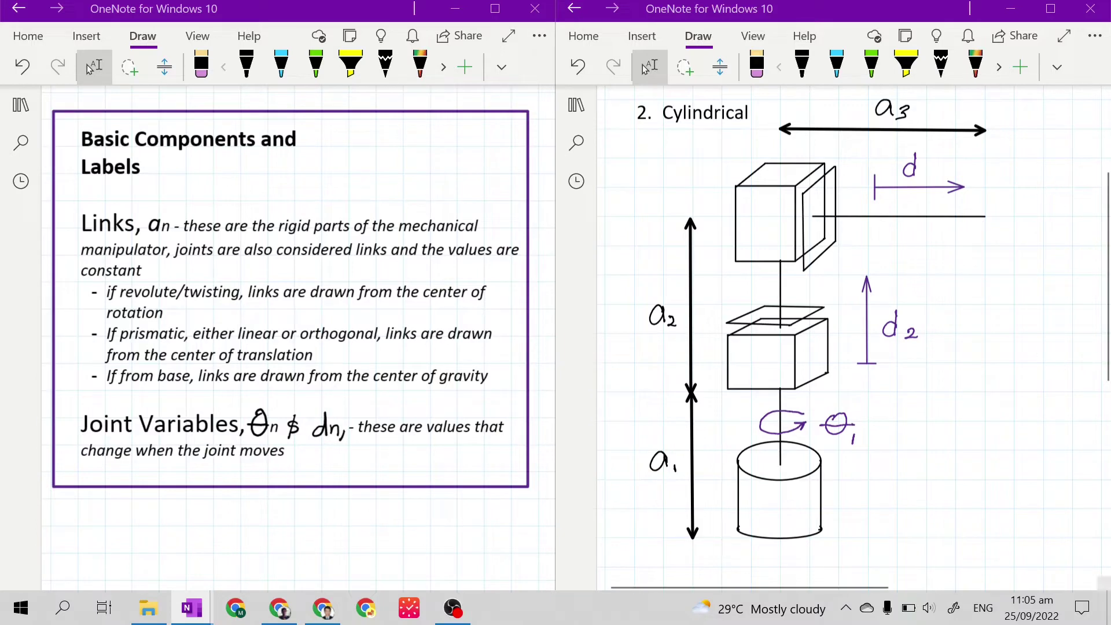
pyautogui.hotkey('ctrl', 'v')
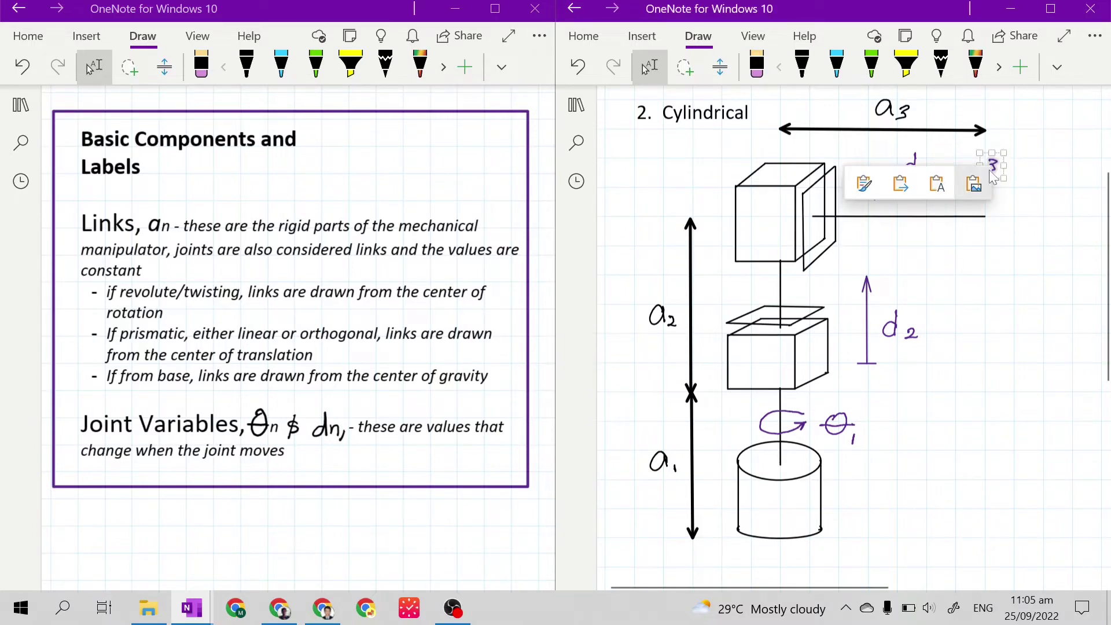
pyautogui.moveTo(981, 175); pyautogui.dragTo(924, 179)
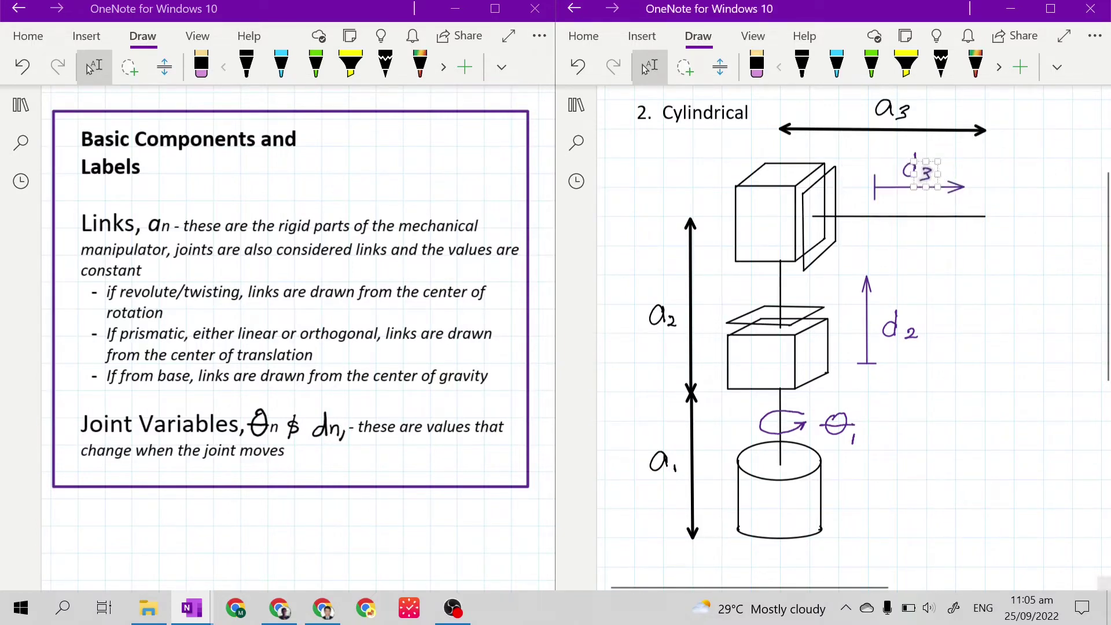
pyautogui.press('Escape')
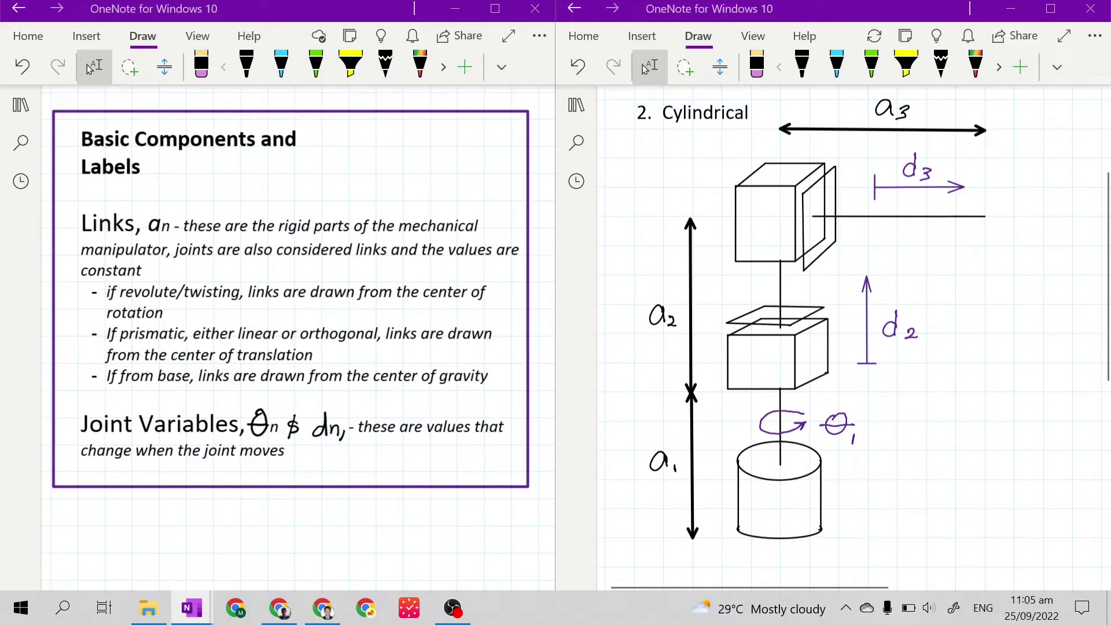
# Step: Paste the handwritten note "θ → rotation angles" in the blank area beside the cylindrical manipulator diagram
pyautogui.moveTo(744, 585); pyautogui.dragTo(945, 581)
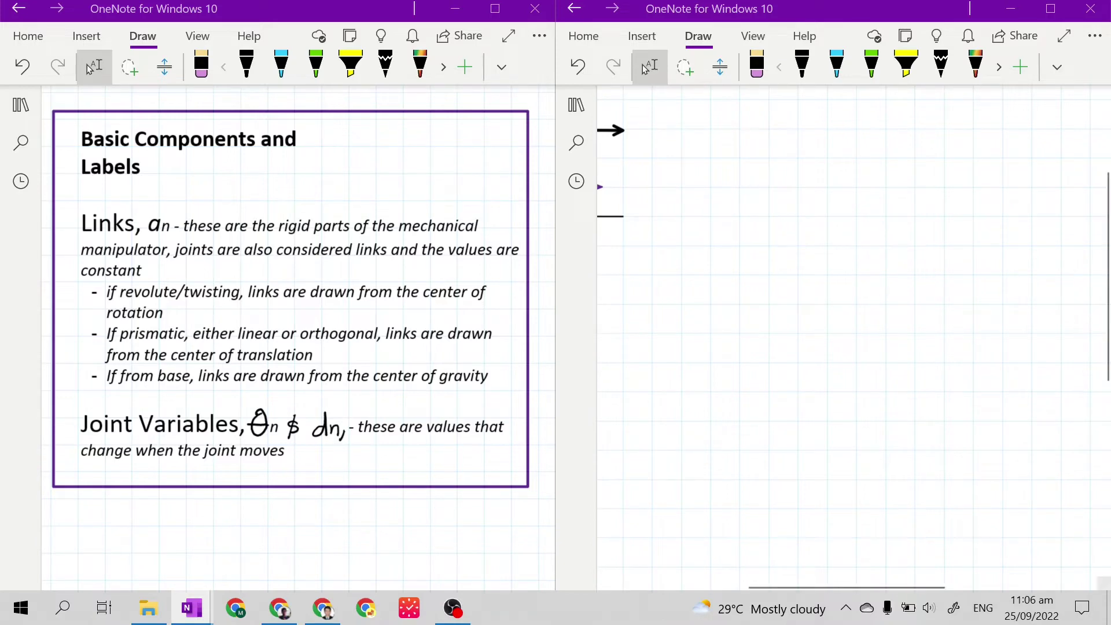
pyautogui.hotkey('ctrl', 'v')
pyautogui.moveTo(869, 204)
pyautogui.mouseDown()
pyautogui.moveTo(935, 188)
pyautogui.moveTo(929, 199)
pyautogui.mouseUp()
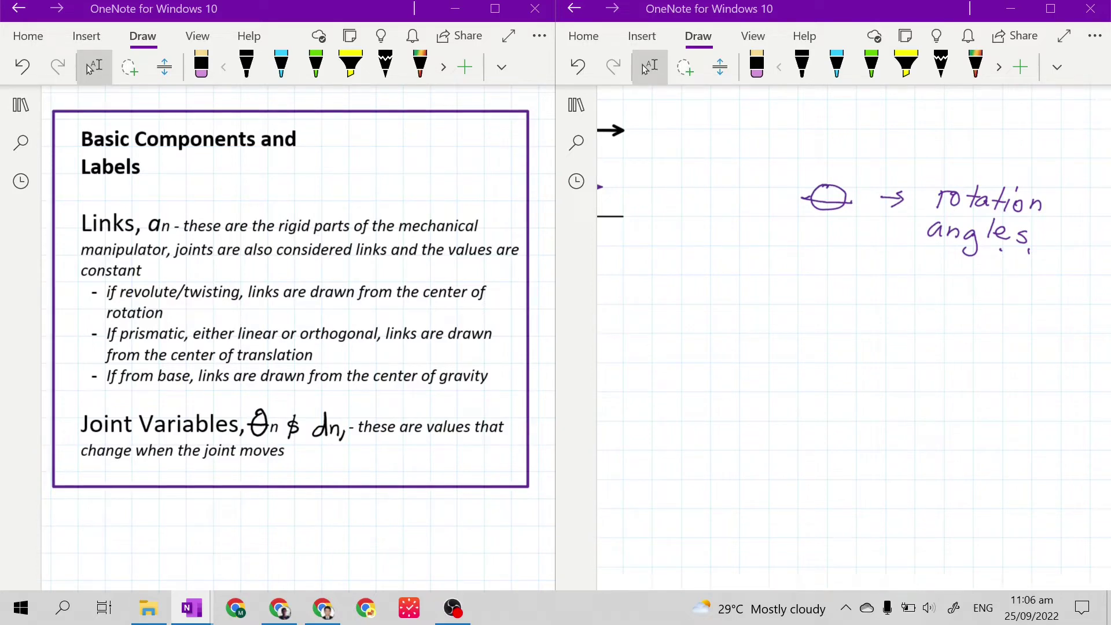
# Step: Paste the circle drawing with 0 to π/2 radian and 0° to 90° labels beside the rotation angles note
pyautogui.moveTo(797, 587); pyautogui.dragTo(966, 584)
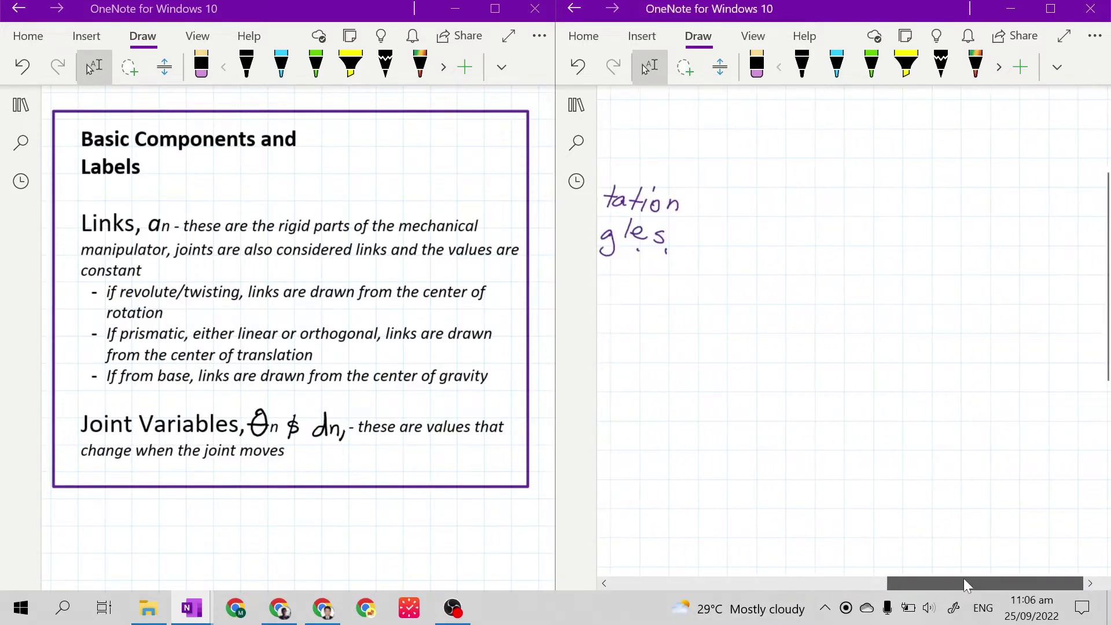
pyautogui.hotkey('ctrl', 'v')
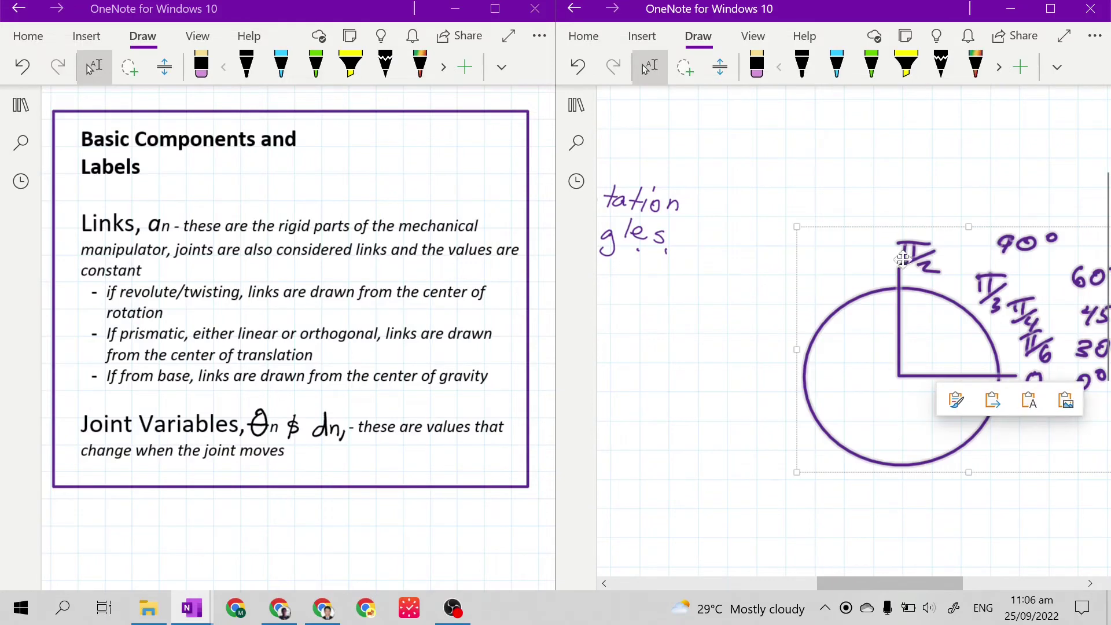
pyautogui.hotkey('ctrl', 'v')
pyautogui.hotkey('ctrl', 'z')
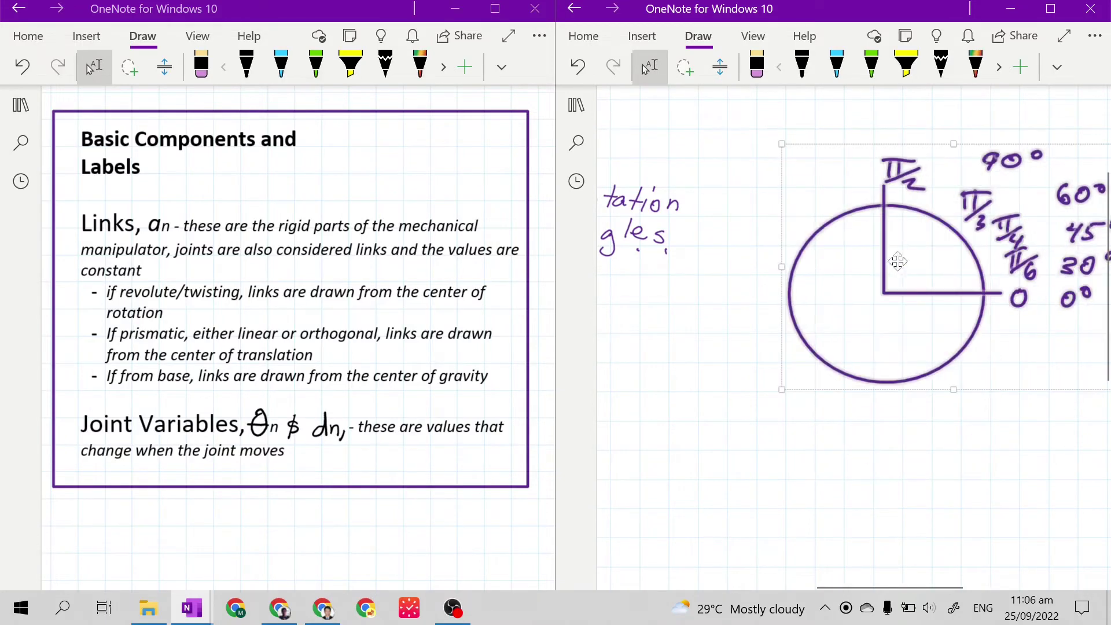
pyautogui.hotkey('ctrl', 'v')
pyautogui.moveTo(898, 255); pyautogui.dragTo(916, 254)
pyautogui.moveTo(862, 585); pyautogui.dragTo(918, 571)
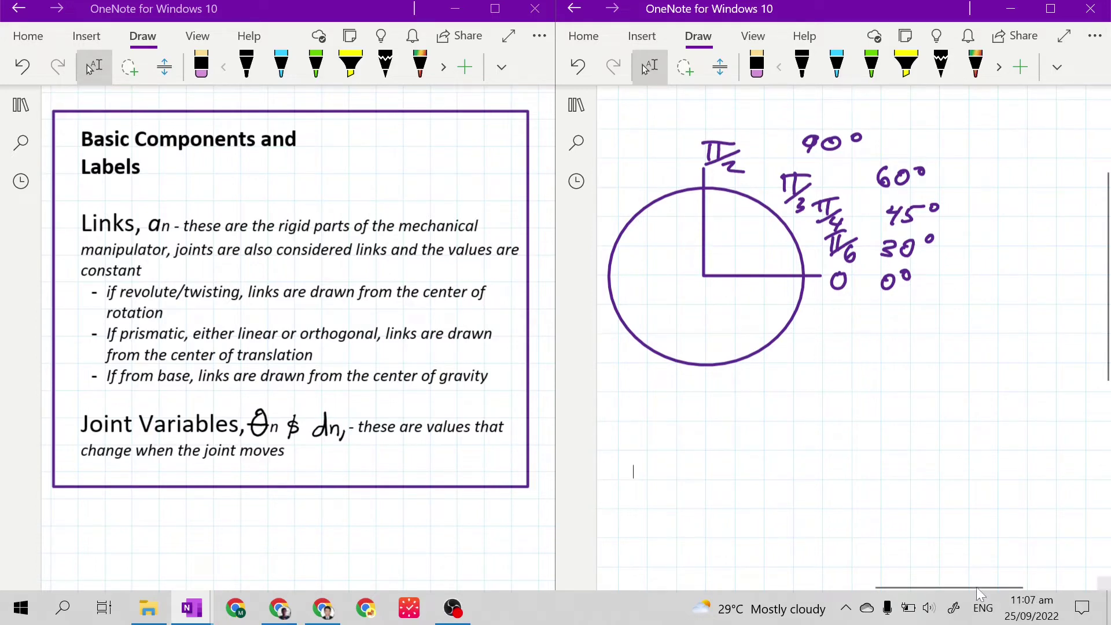
# Step: Paste the counterclockwise plus symbol below the rotation angles note and align "→ positive θ" beside it
pyautogui.moveTo(978, 584); pyautogui.dragTo(817, 582)
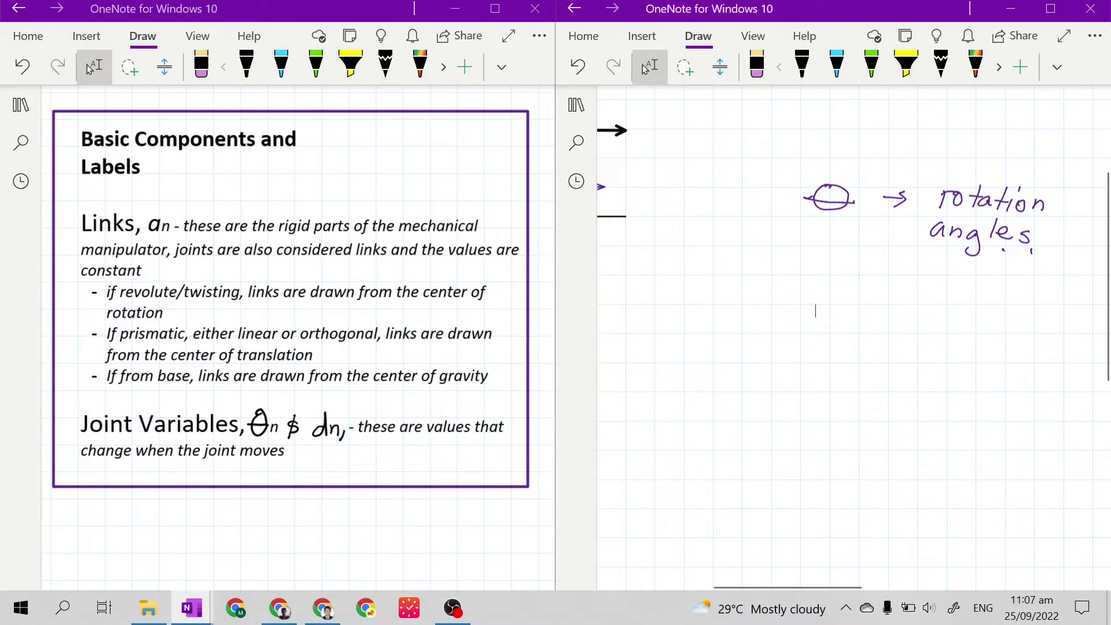
pyautogui.hotkey('ctrl', 'v')
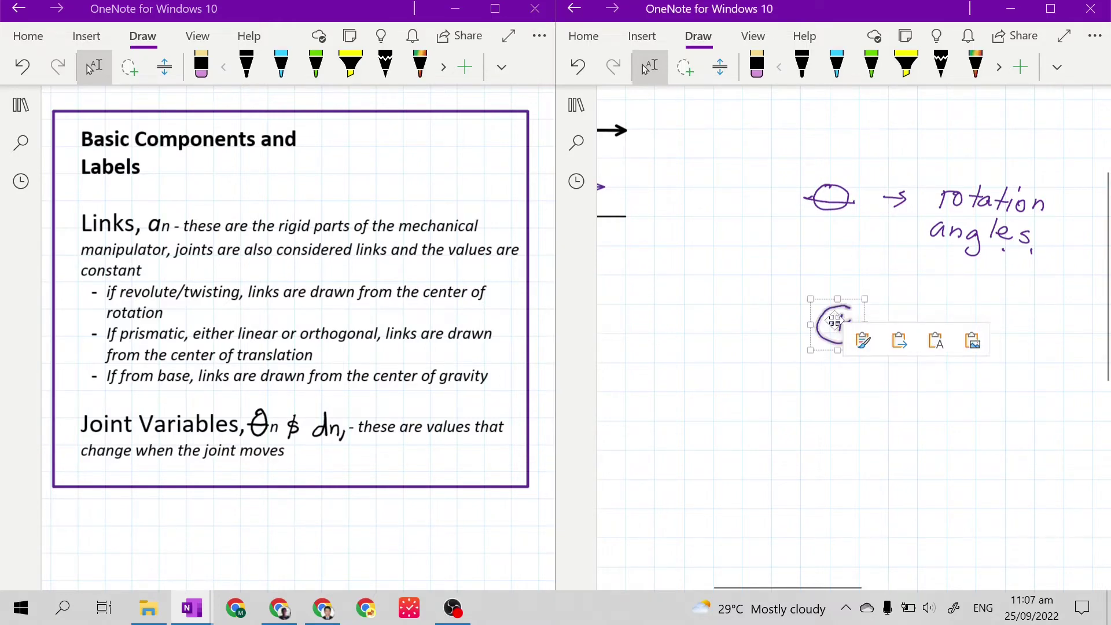
pyautogui.click(646, 68)
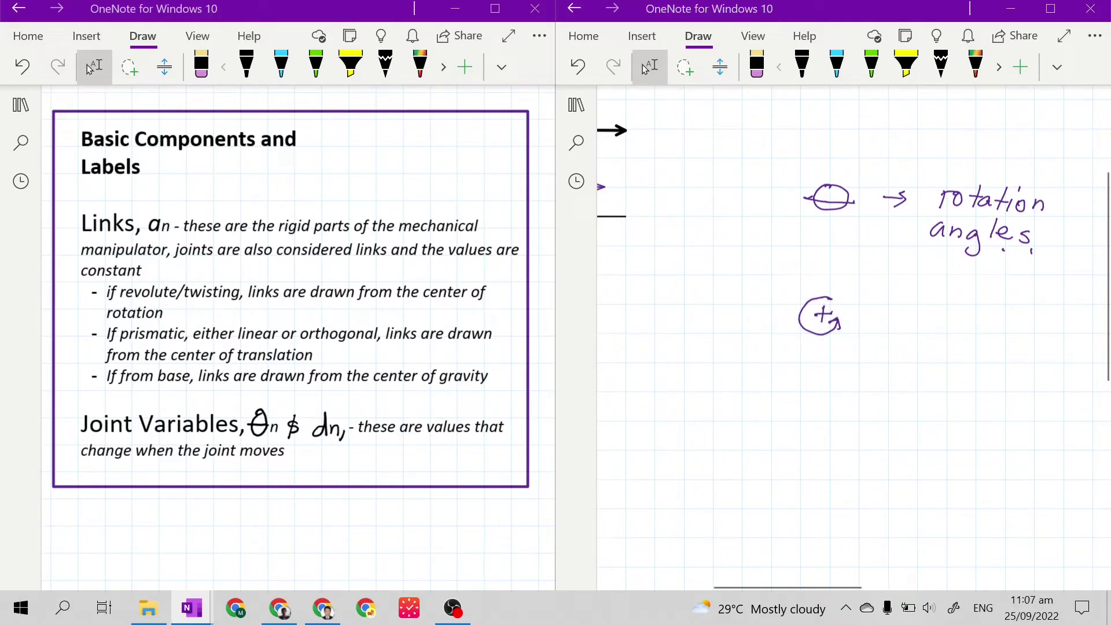
pyautogui.hotkey('ctrl', 'v')
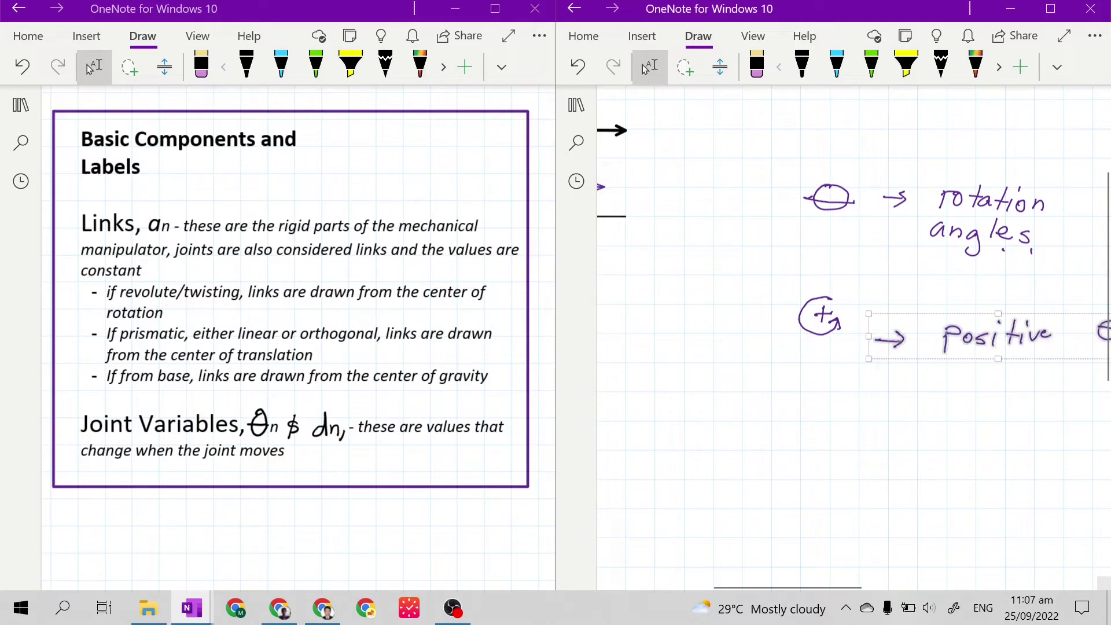
pyautogui.moveTo(966, 335); pyautogui.dragTo(961, 313)
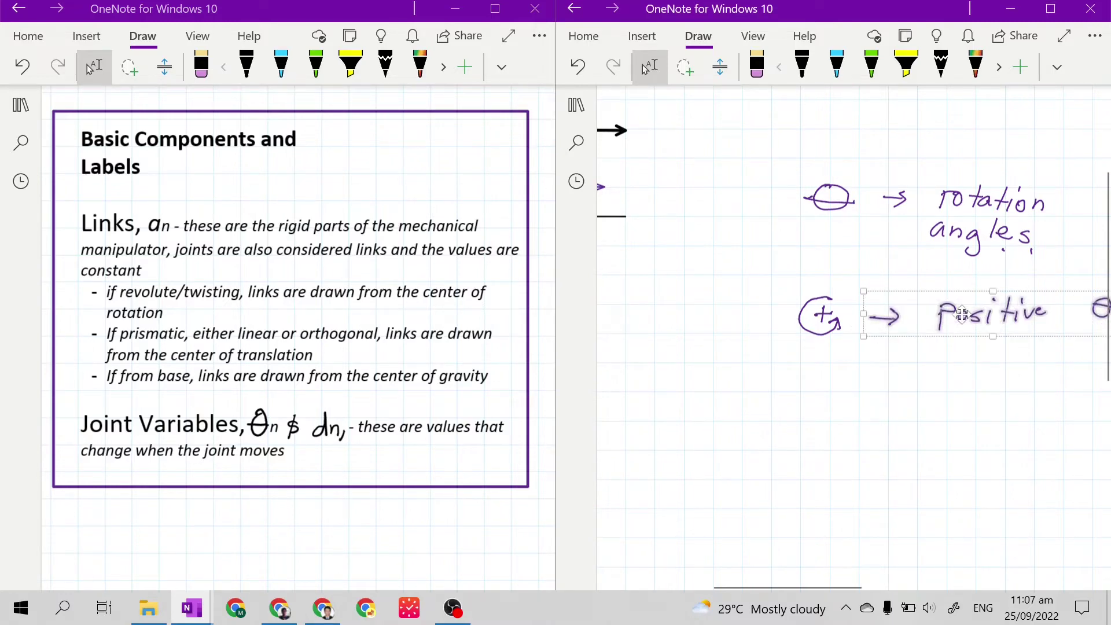
pyautogui.moveTo(836, 584); pyautogui.dragTo(888, 583)
pyautogui.moveTo(903, 284)
pyautogui.mouseDown()
pyautogui.moveTo(960, 334)
pyautogui.moveTo(902, 317)
pyautogui.mouseUp()
pyautogui.click(645, 68)
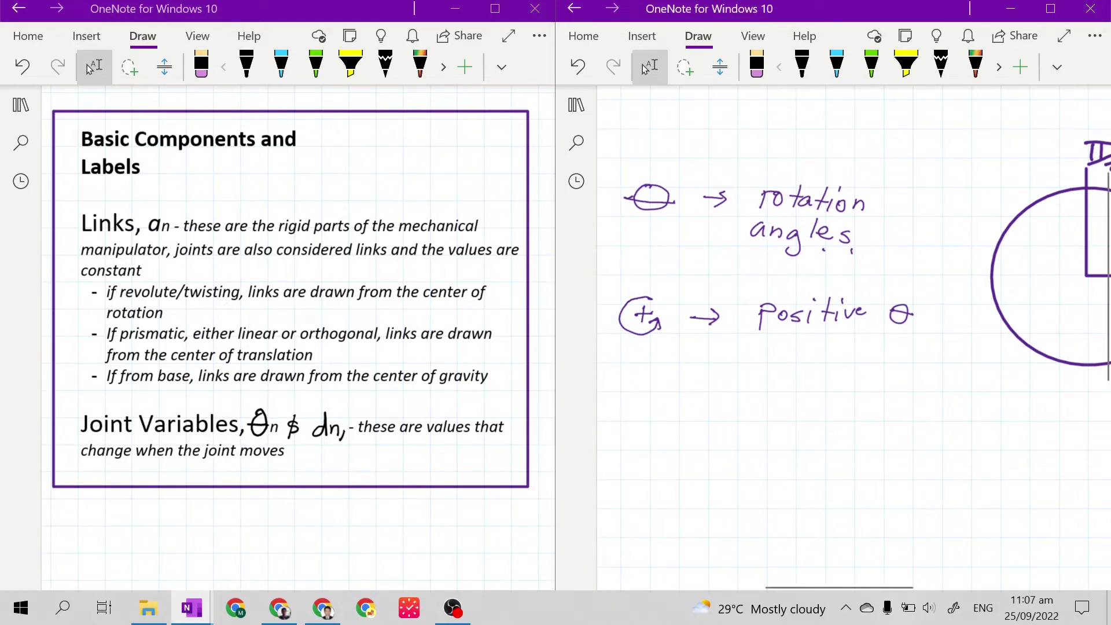
# Step: Paste the clockwise minus symbol with "→ negative θ" below the positive θ row and align it
pyautogui.hotkey('ctrl', 'v')
pyautogui.moveTo(762, 407); pyautogui.dragTo(758, 404)
pyautogui.press('Escape')
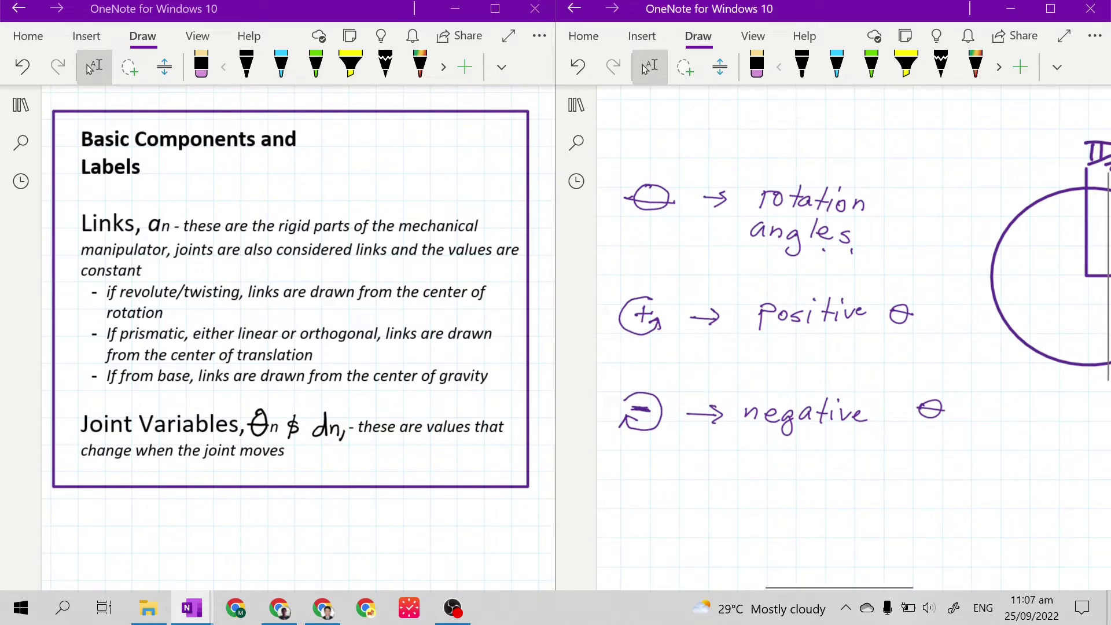
# Step: Paste a rectangle and position it so that it frames the whole positive θ row
pyautogui.hscroll(3, 856, 289)
pyautogui.hotkey('ctrl', 'v')
pyautogui.click(822, 324)
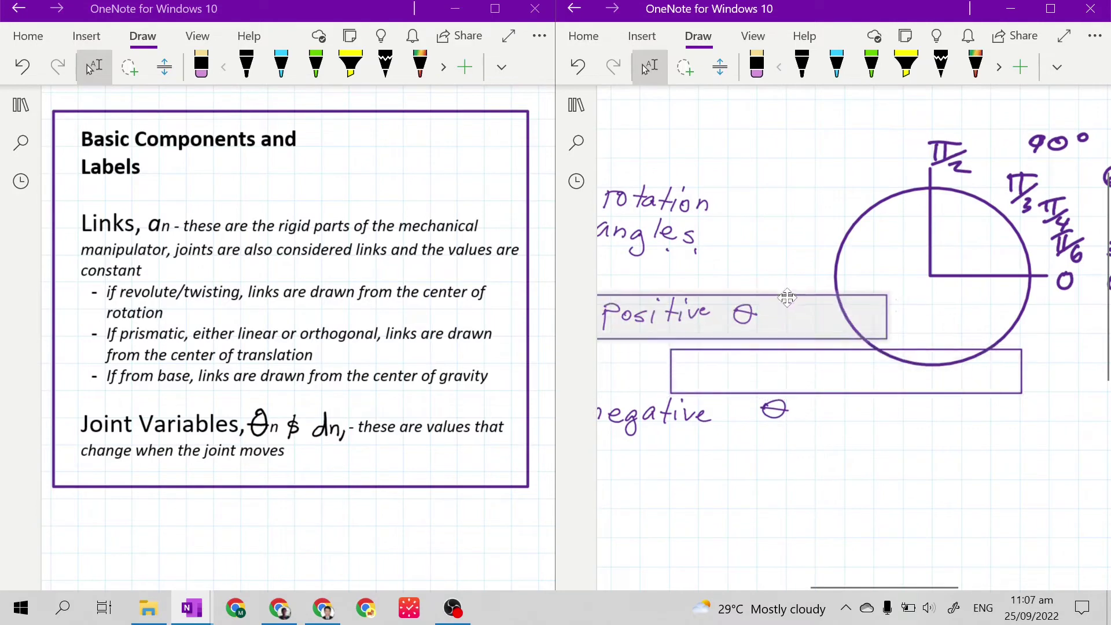
pyautogui.moveTo(719, 292); pyautogui.dragTo(719, 292)
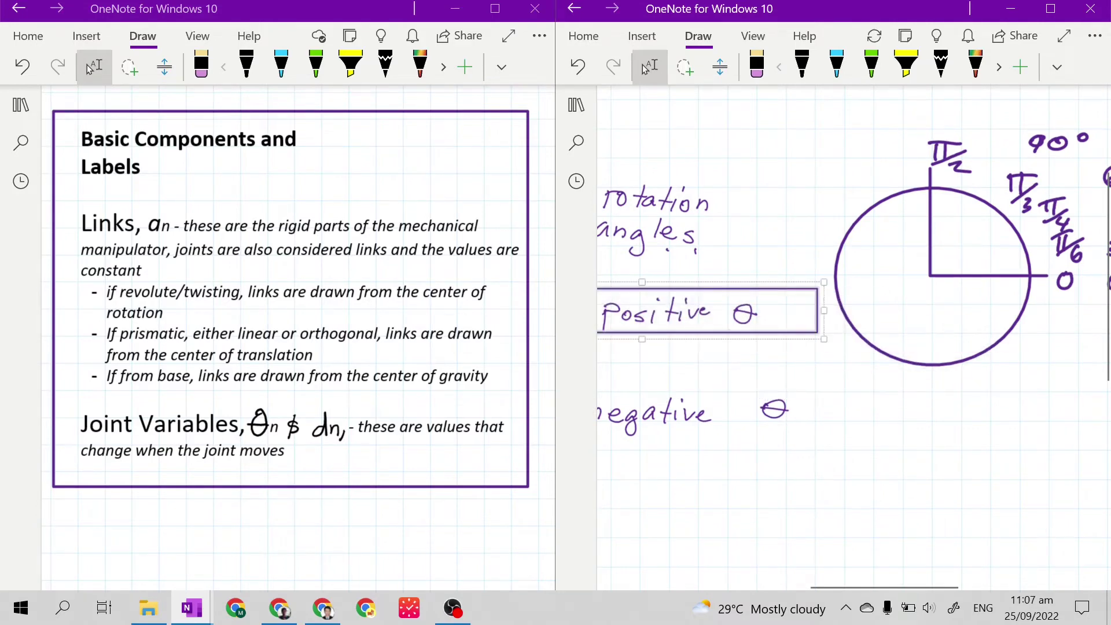
pyautogui.moveTo(874, 585); pyautogui.dragTo(804, 585)
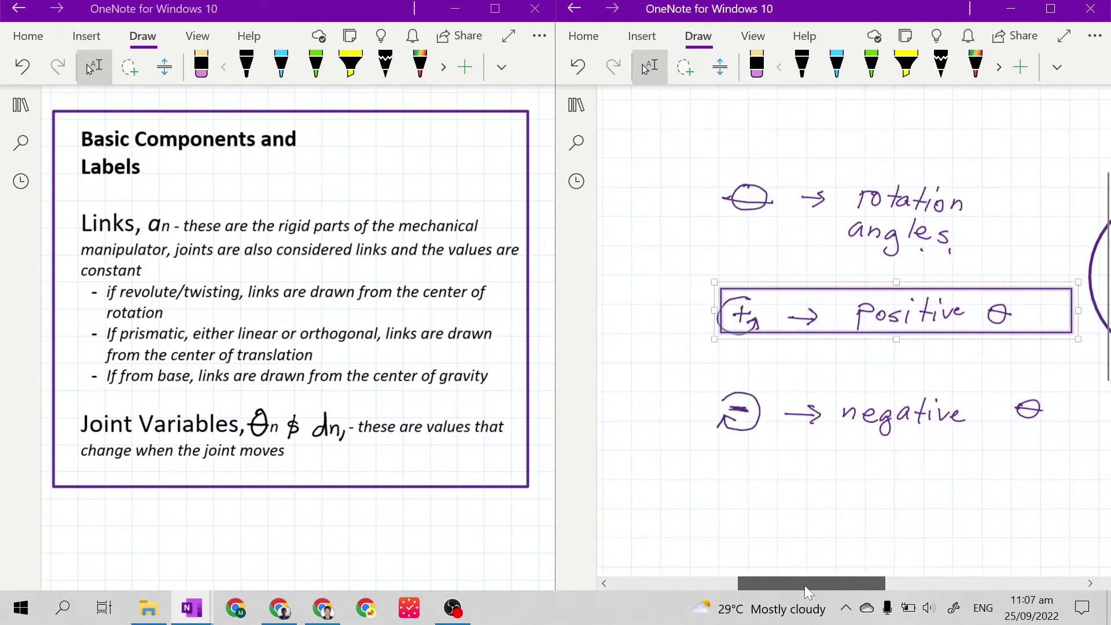
pyautogui.moveTo(995, 295); pyautogui.dragTo(979, 299)
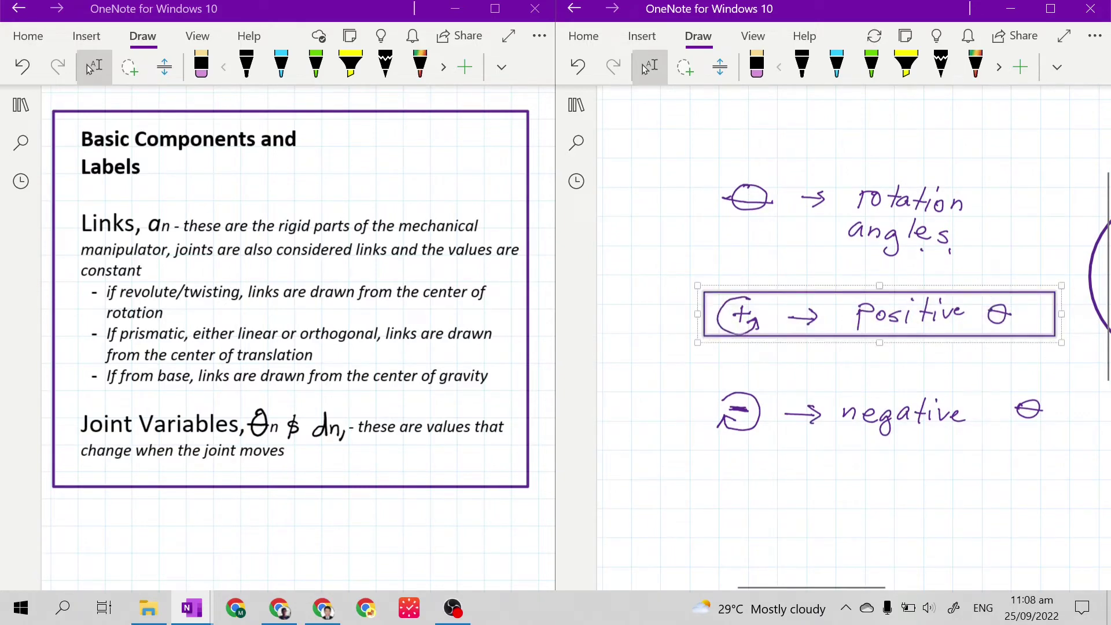
pyautogui.click(645, 68)
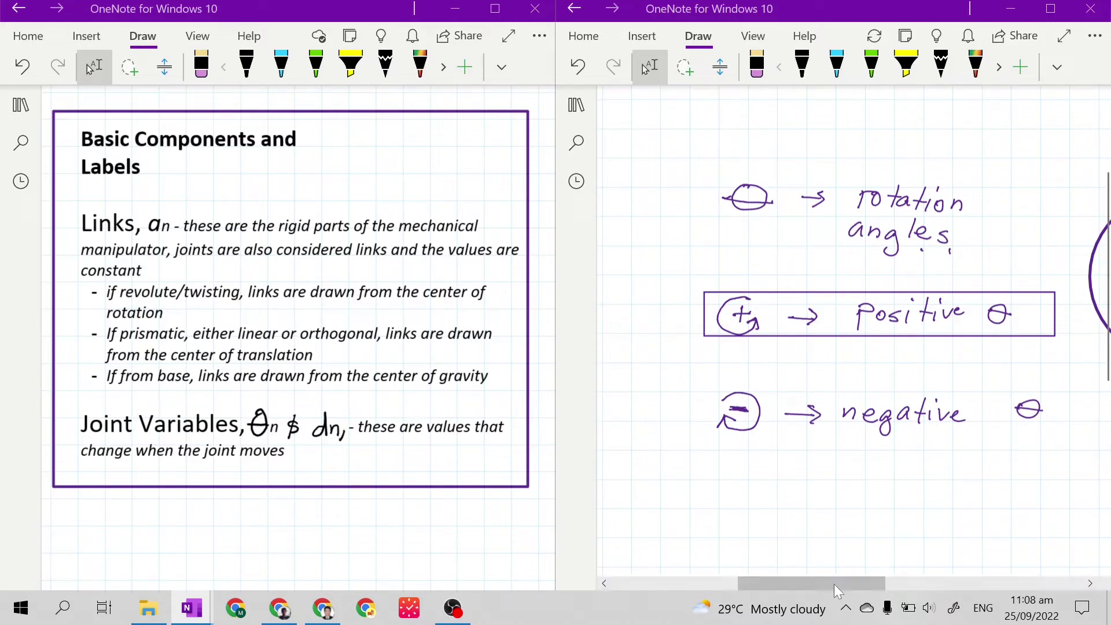
# Step: Add the text "Units: rad or degrees" below the negative θ row and line it up with the notes above
pyautogui.moveTo(828, 585)
pyautogui.mouseDown()
pyautogui.moveTo(880, 575)
pyautogui.moveTo(836, 583)
pyautogui.mouseUp()
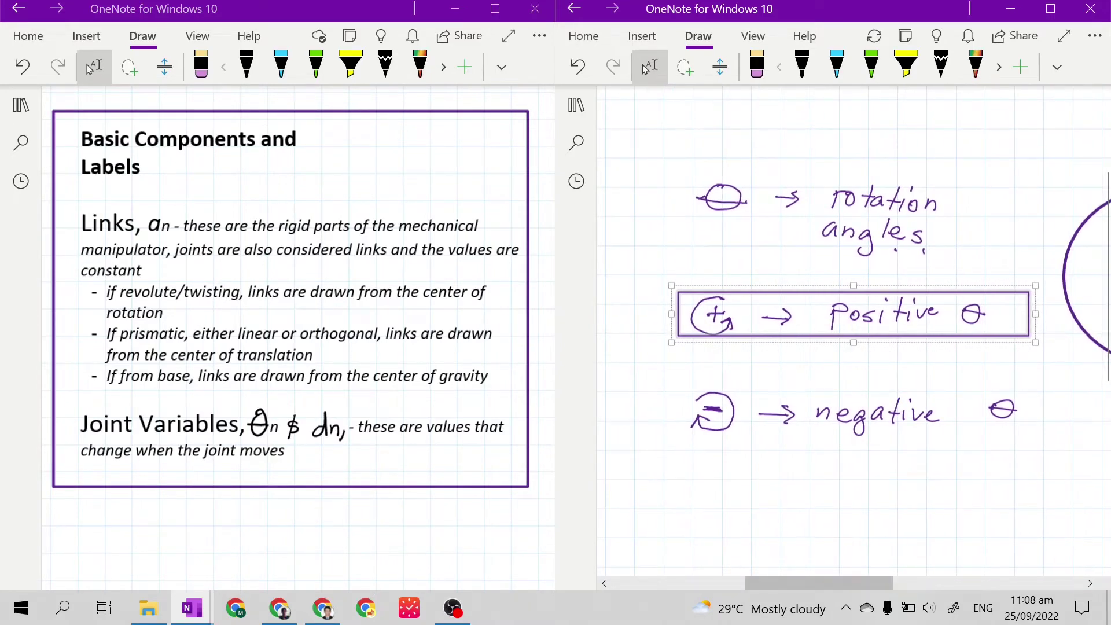
pyautogui.scroll(-3, 853, 335)
pyautogui.press('Escape')
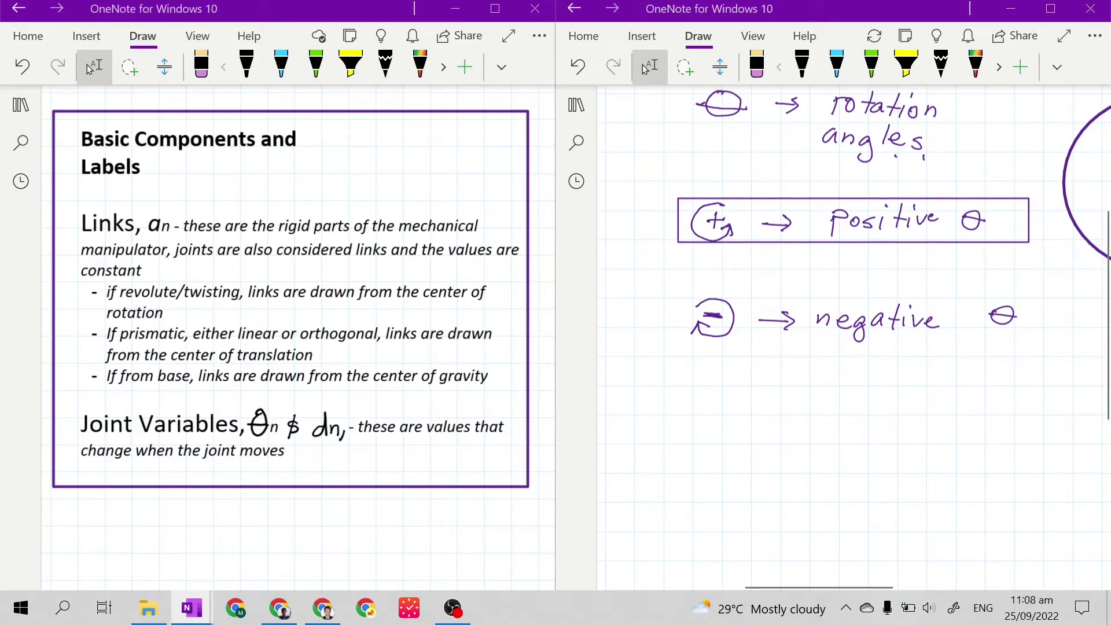
pyautogui.write('Units: rad or degrees')
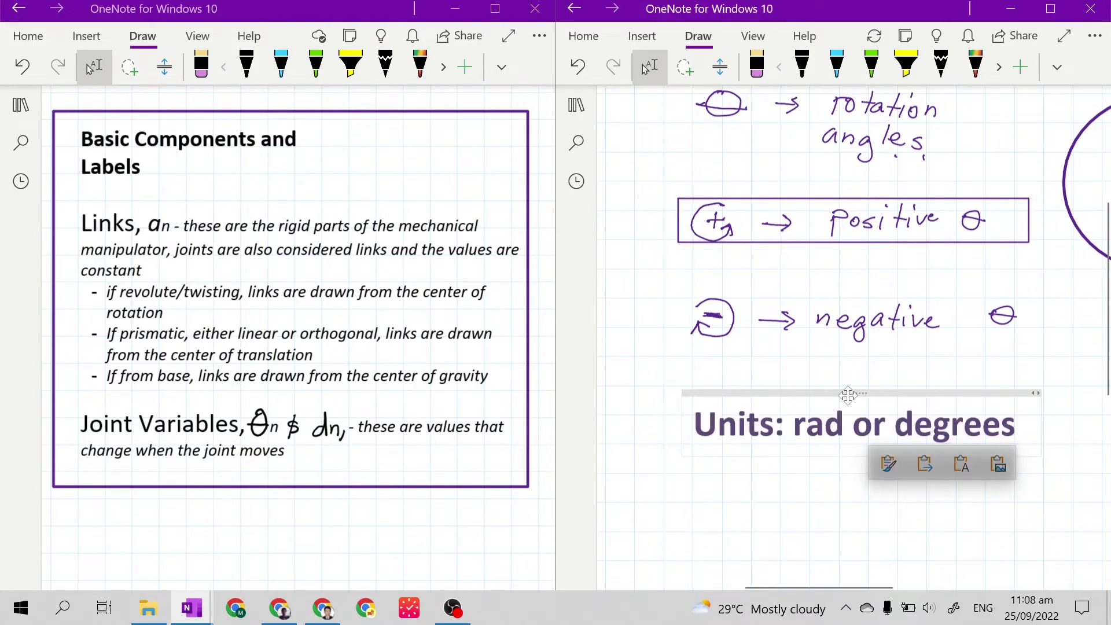
pyautogui.moveTo(844, 388); pyautogui.dragTo(829, 372)
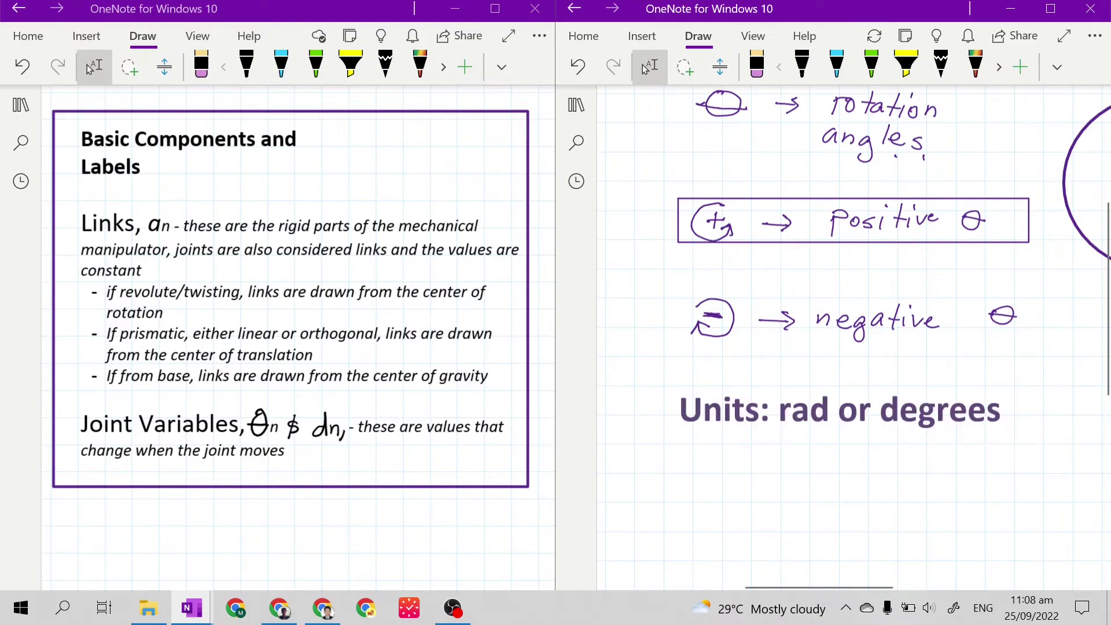
pyautogui.scroll(2, 856, 318)
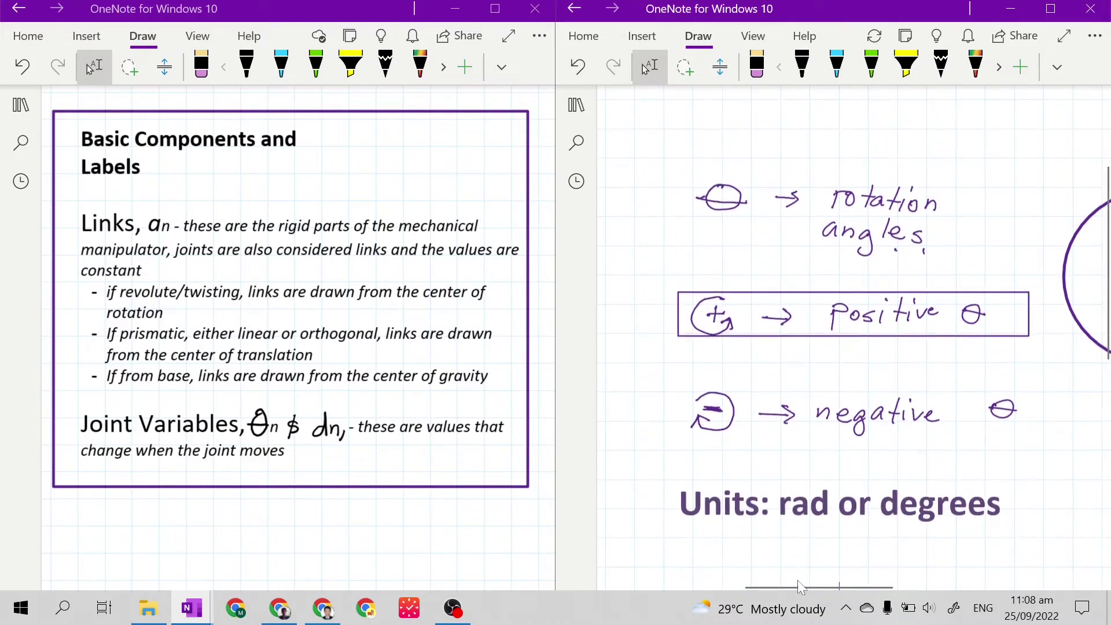
pyautogui.moveTo(772, 583); pyautogui.dragTo(890, 581)
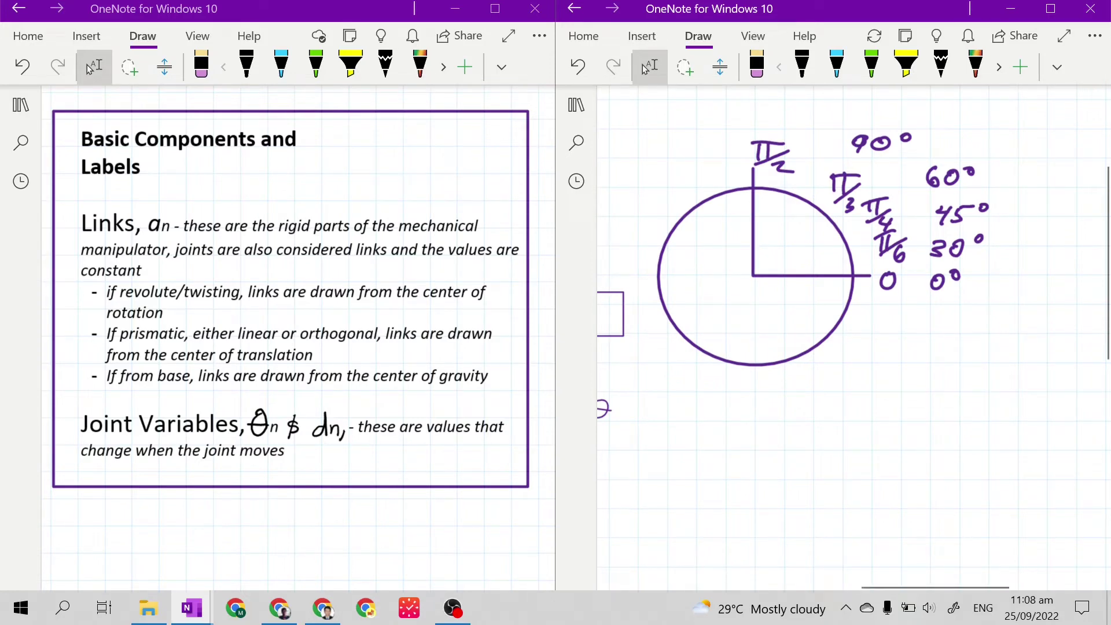
pyautogui.moveTo(949, 583)
pyautogui.mouseDown()
pyautogui.moveTo(812, 582)
pyautogui.moveTo(950, 579)
pyautogui.moveTo(850, 582)
pyautogui.mouseUp()
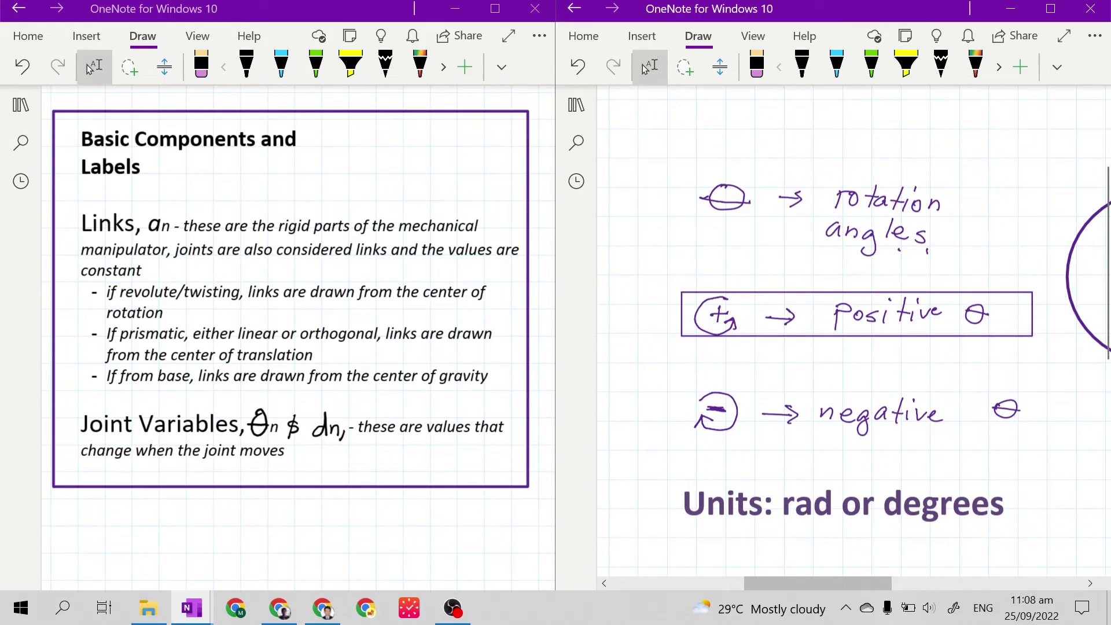
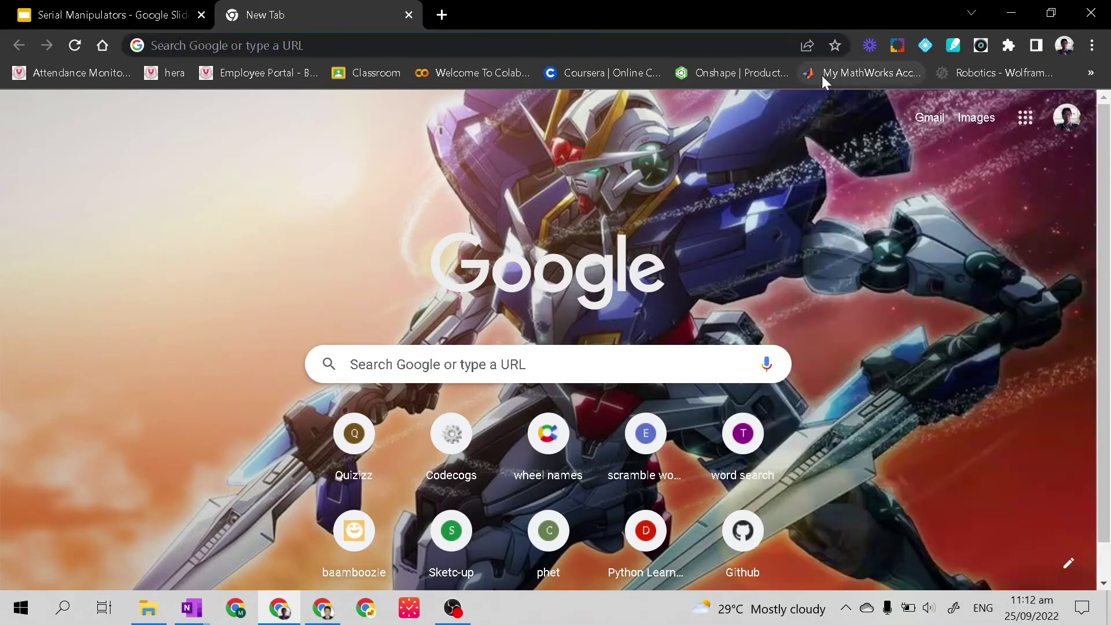
# Step: Open MATLAB from the MathWorks account and arrange the workspace so that Figure 1 fills a single document pane
pyautogui.click(821, 74)
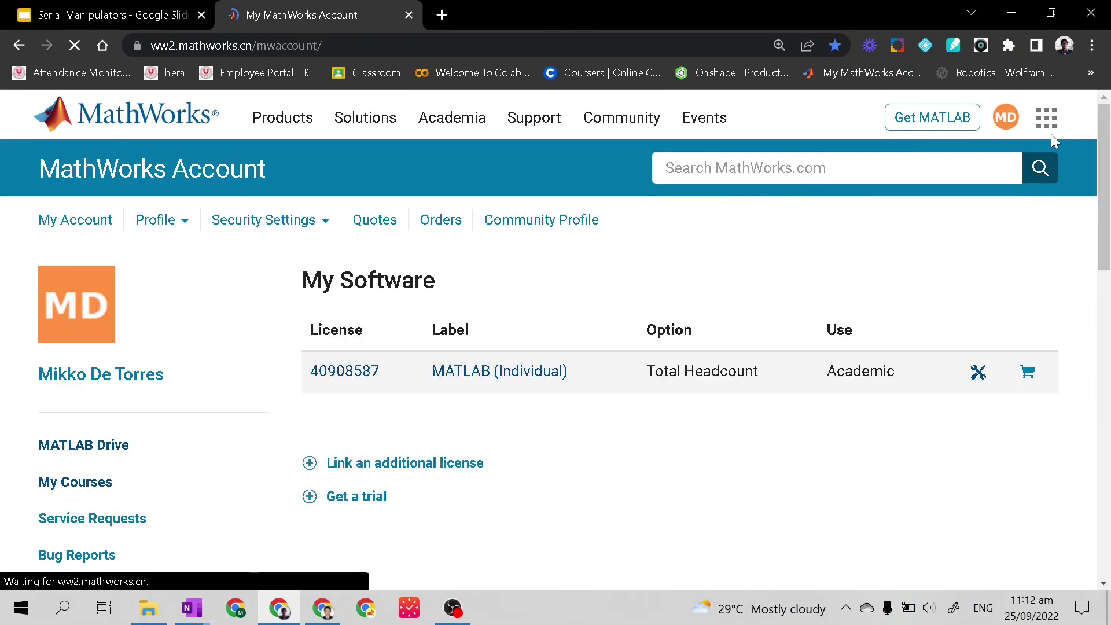
pyautogui.click(1053, 128)
pyautogui.click(777, 182)
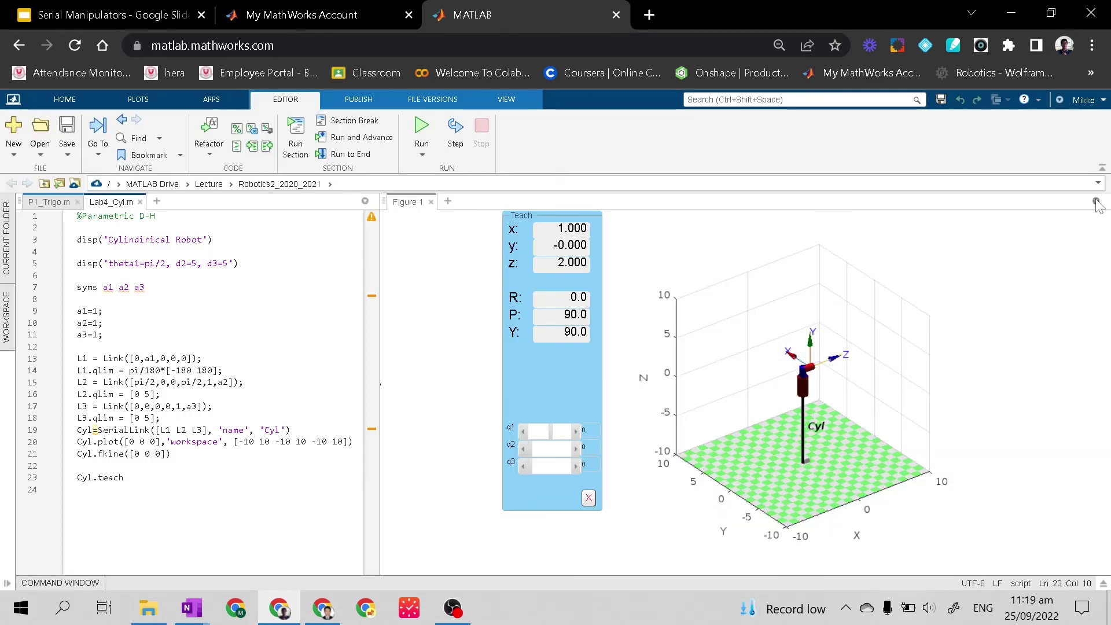
pyautogui.click(1095, 200)
pyautogui.click(1051, 216)
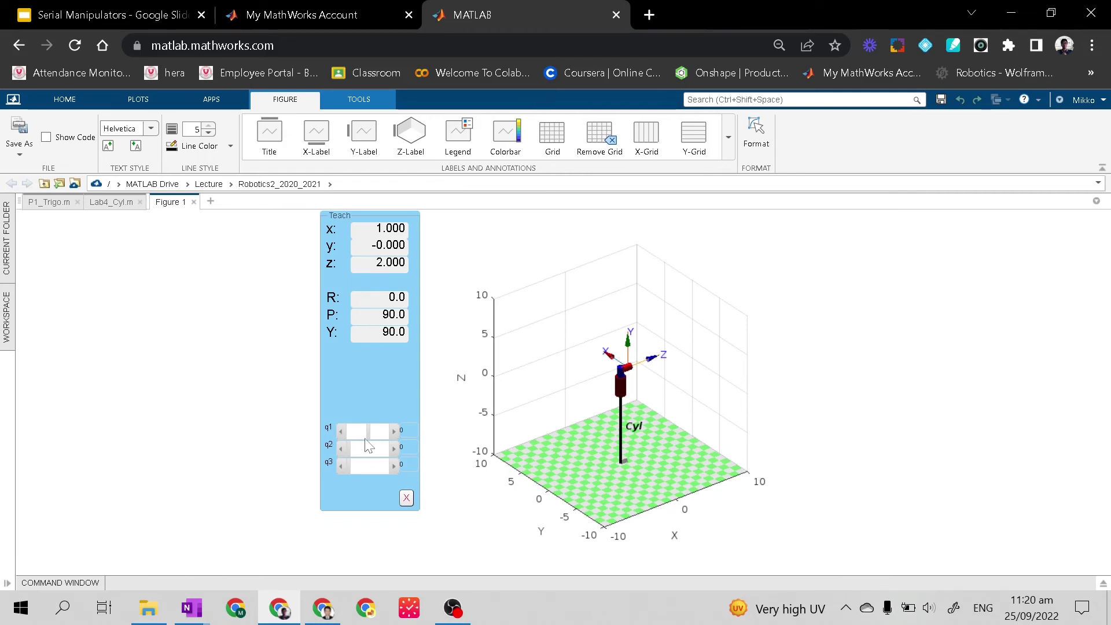
# Step: Swing joint q1 to about -86 and then 84.9, and raise and lower q2, ending near 3.8
pyautogui.moveTo(369, 433); pyautogui.dragTo(358, 431)
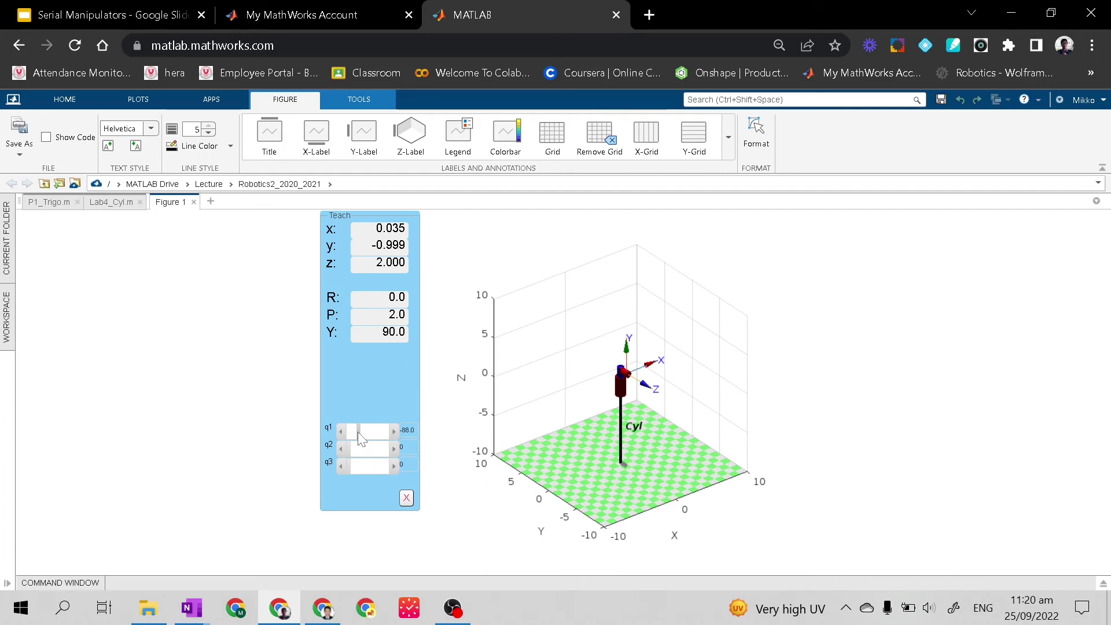
pyautogui.moveTo(358, 431); pyautogui.dragTo(383, 432)
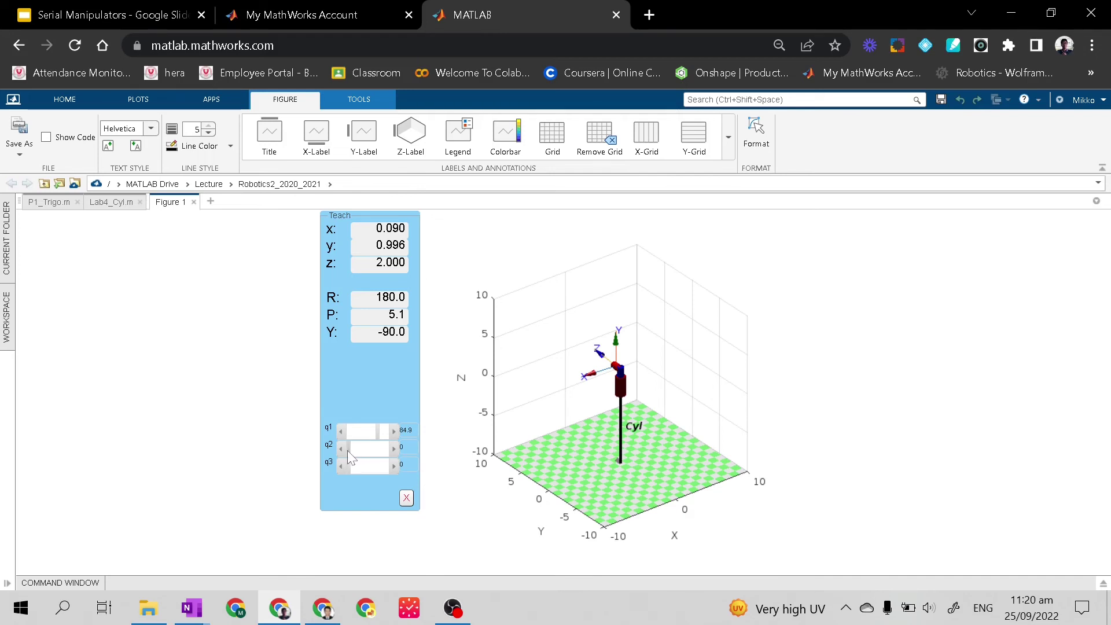
pyautogui.moveTo(347, 450); pyautogui.dragTo(383, 449)
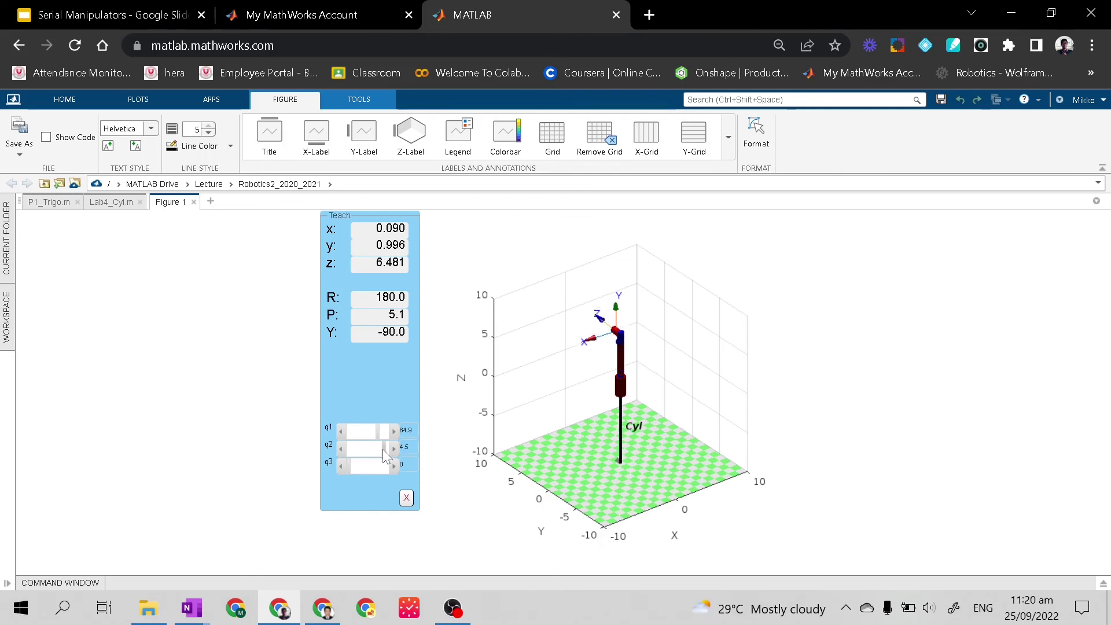
pyautogui.moveTo(637, 376)
pyautogui.moveTo(386, 448); pyautogui.dragTo(362, 449)
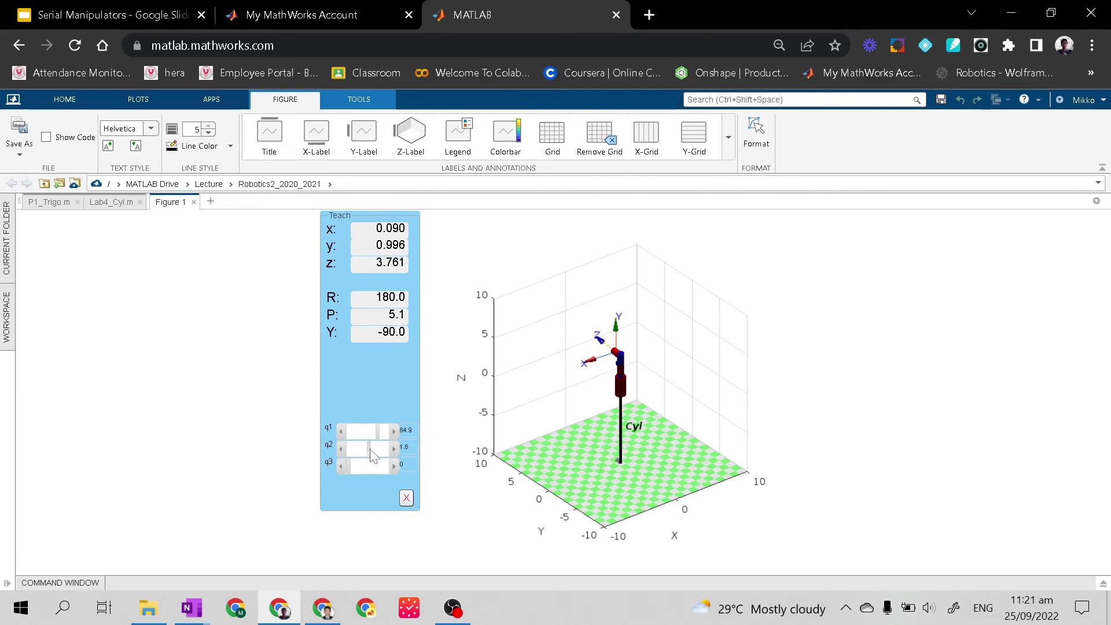
pyautogui.click(377, 449)
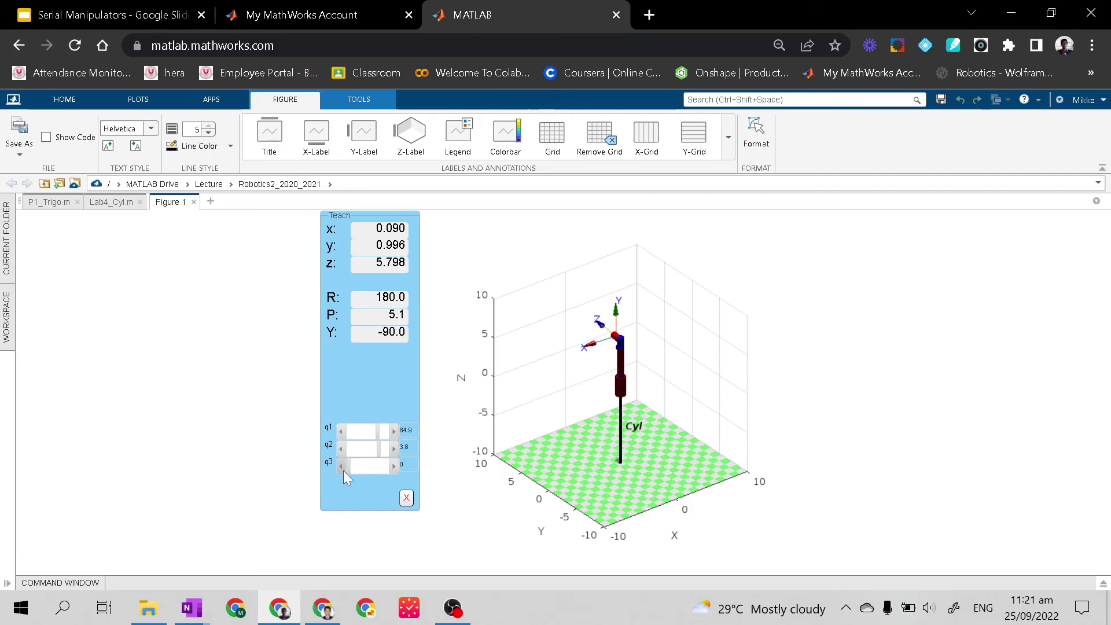
# Step: Rotate joint q1 to about -47.7 and extend and retract q3 between about 4.4 and 1.7
pyautogui.click(393, 430)
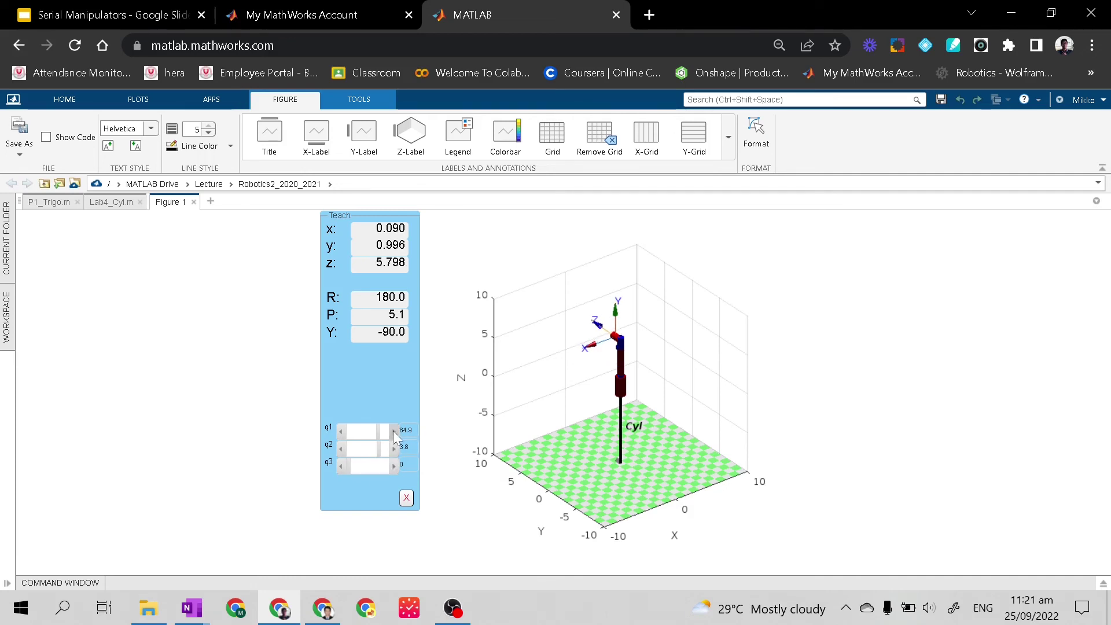
pyautogui.click(362, 431)
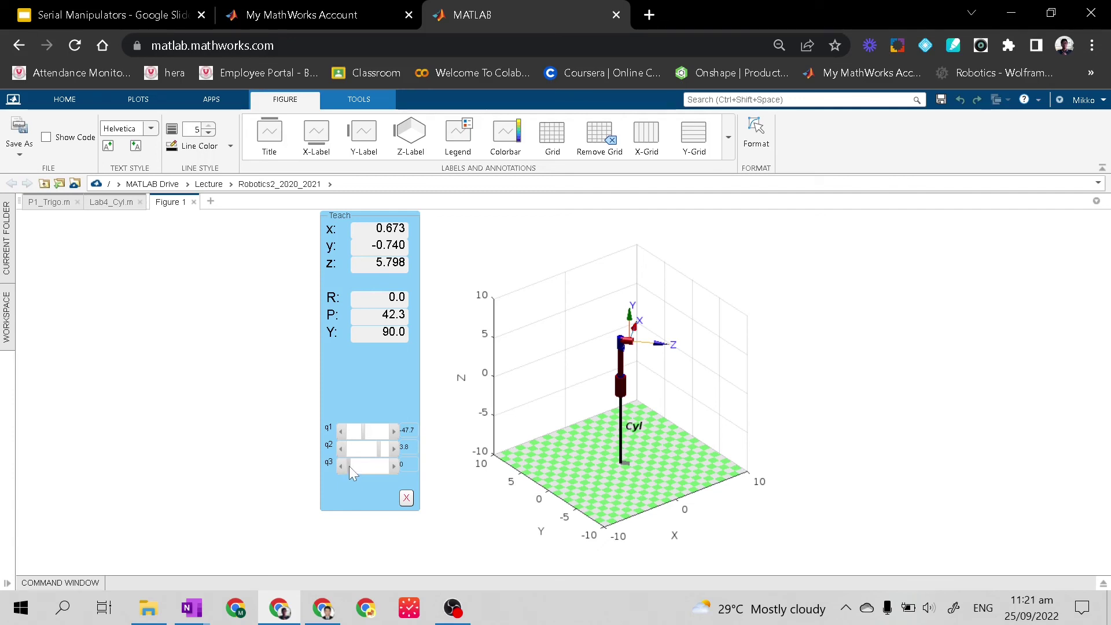
pyautogui.moveTo(366, 468); pyautogui.dragTo(380, 469)
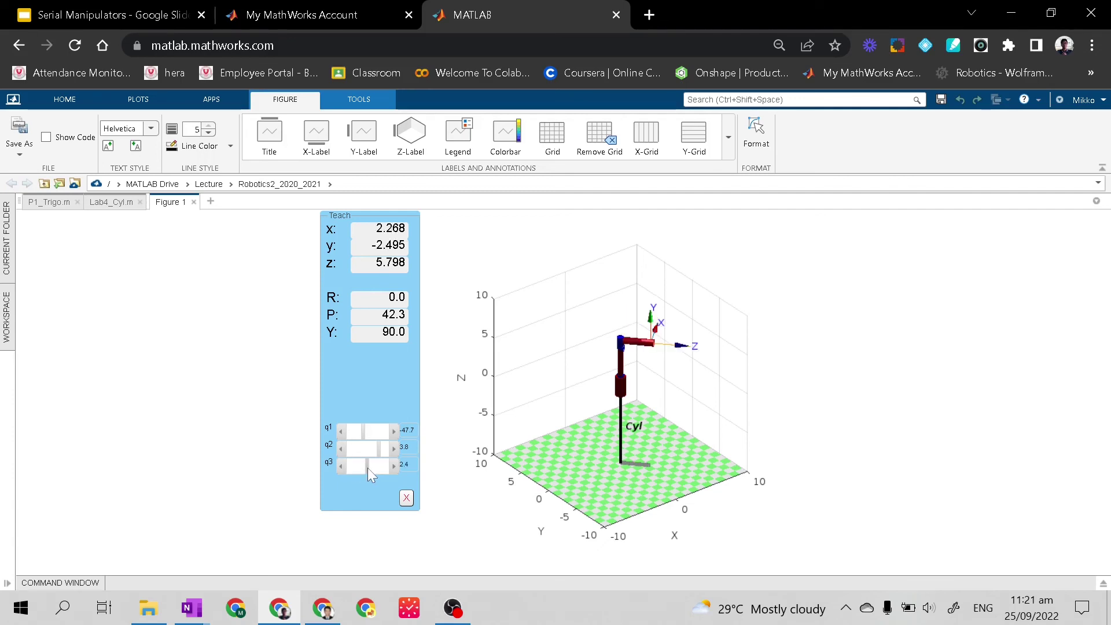
pyautogui.click(384, 466)
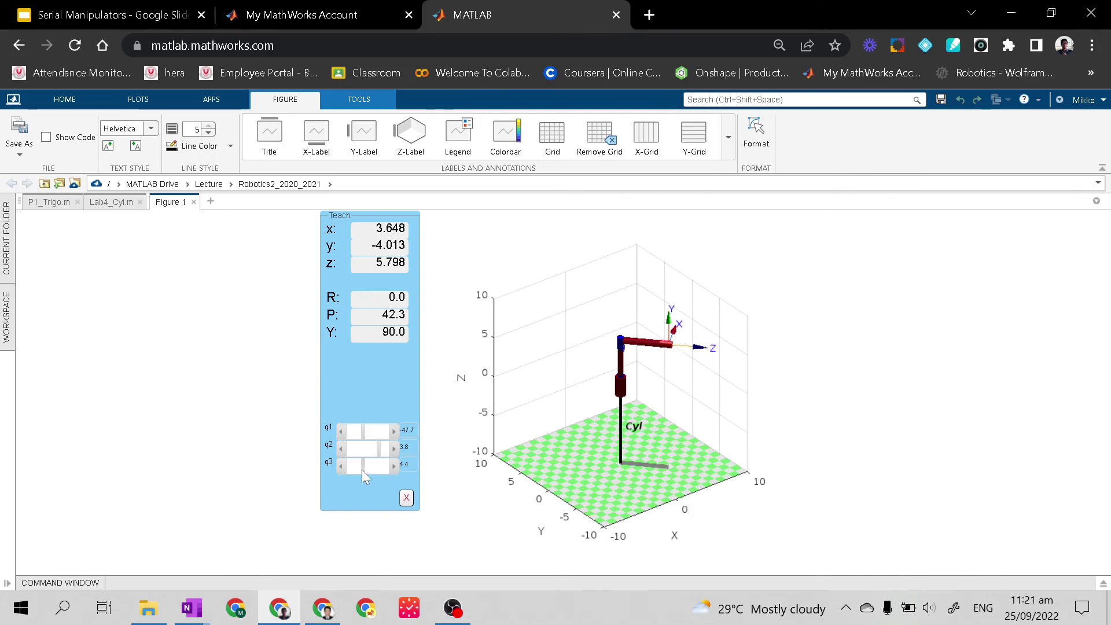
pyautogui.click(362, 470)
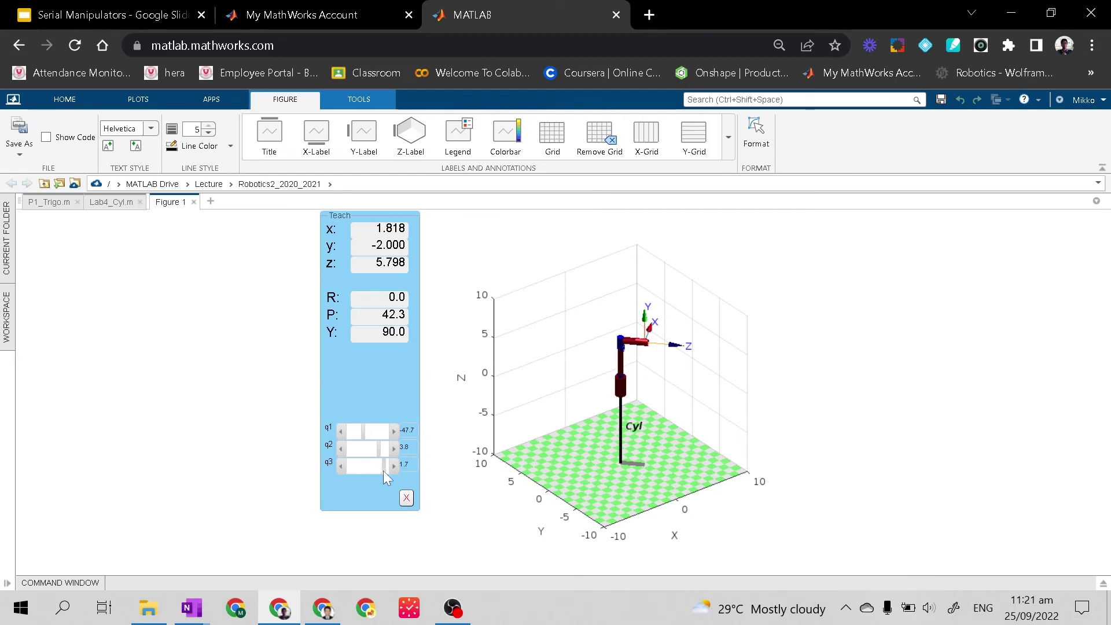
# Step: Jog all three joints of the cylindrical arm to a pose of about q1 32.9, q2 1.4 and q3 2.1
pyautogui.moveTo(384, 472); pyautogui.dragTo(354, 456)
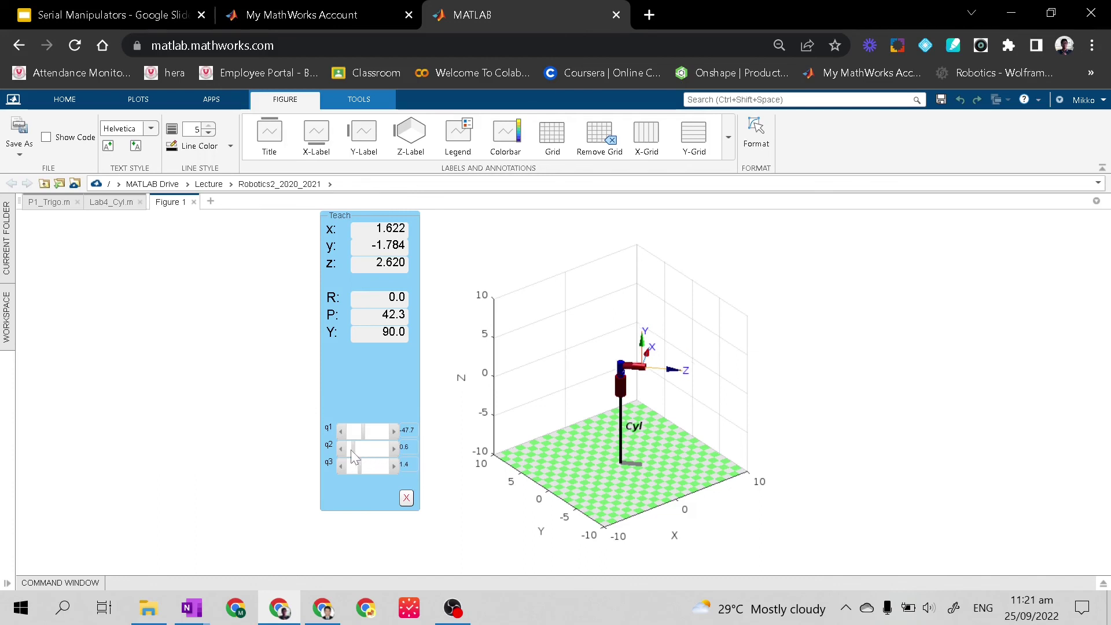
pyautogui.click(351, 450)
pyautogui.moveTo(349, 446)
pyautogui.mouseDown()
pyautogui.moveTo(379, 444)
pyautogui.moveTo(359, 436)
pyautogui.mouseUp()
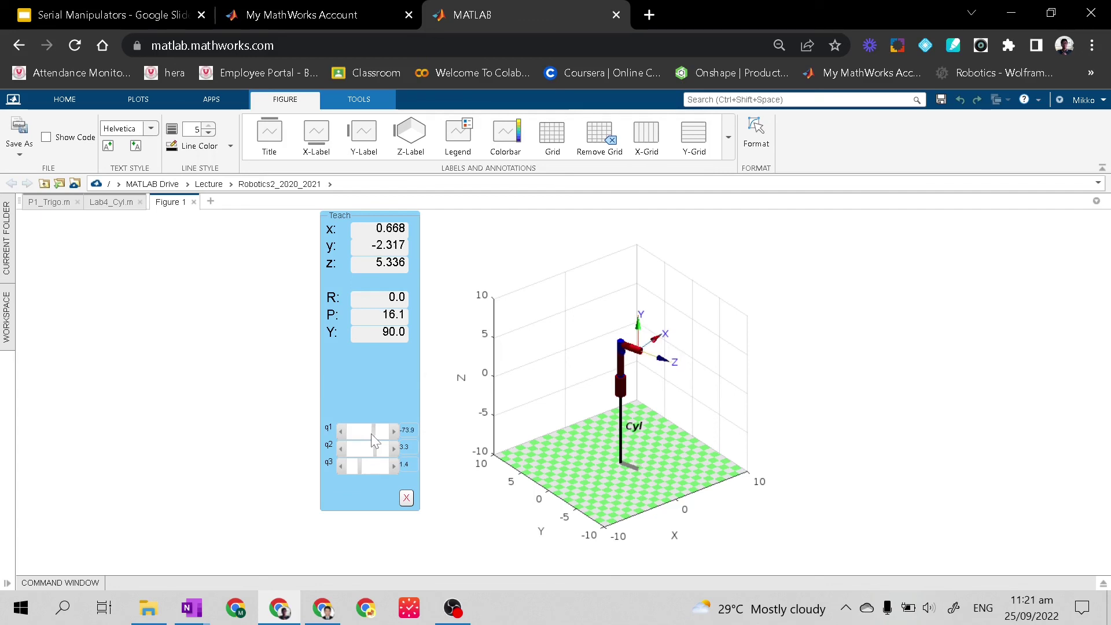
pyautogui.moveTo(365, 438); pyautogui.dragTo(381, 440)
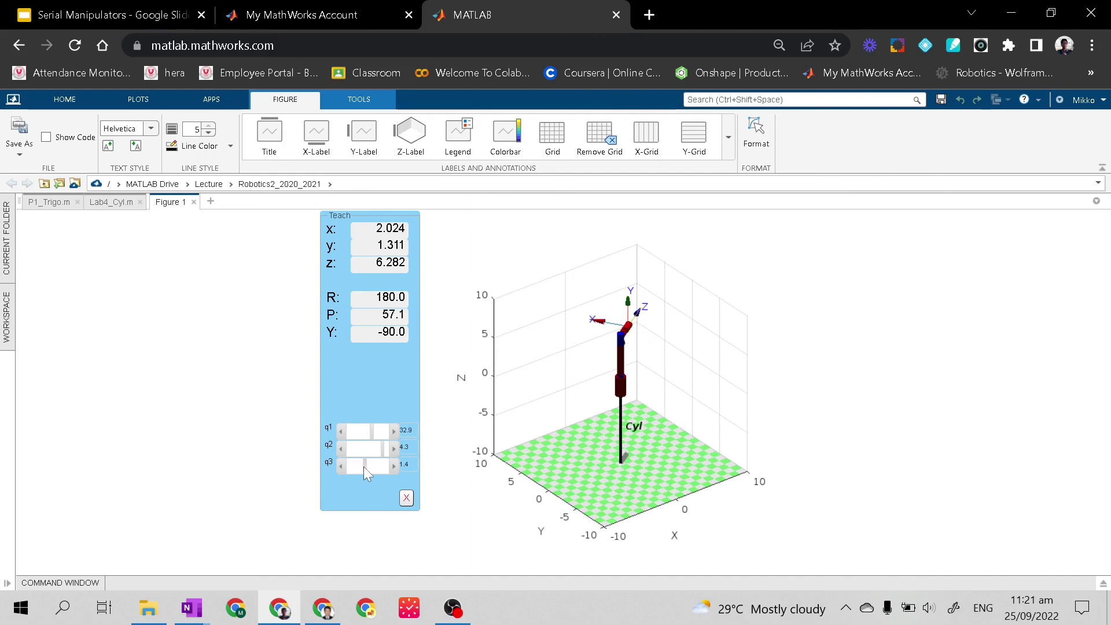
pyautogui.moveTo(363, 467); pyautogui.dragTo(375, 450)
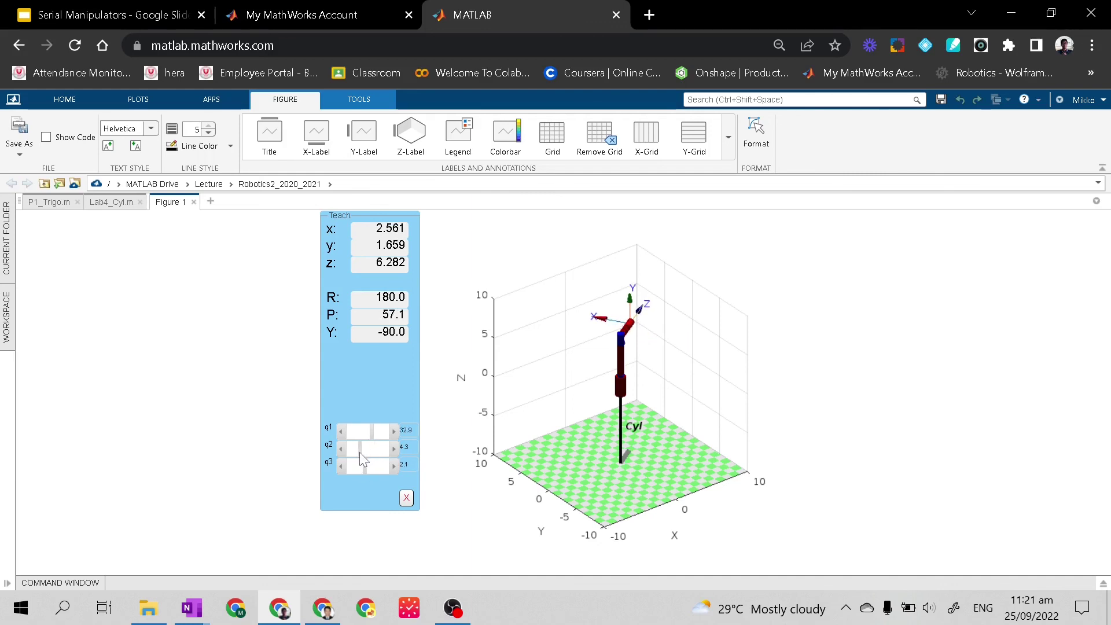
pyautogui.click(359, 452)
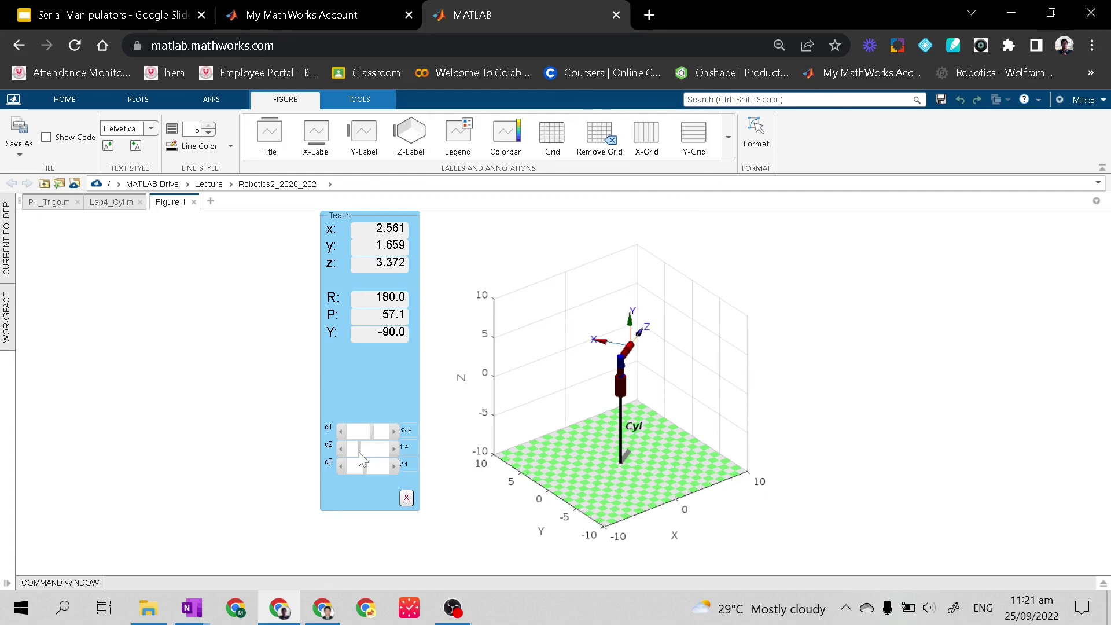
# Step: Reposition the cylindrical arm to about q1 61.2, q2 1.8 and q3 0.3
pyautogui.moveTo(368, 430); pyautogui.dragTo(355, 432)
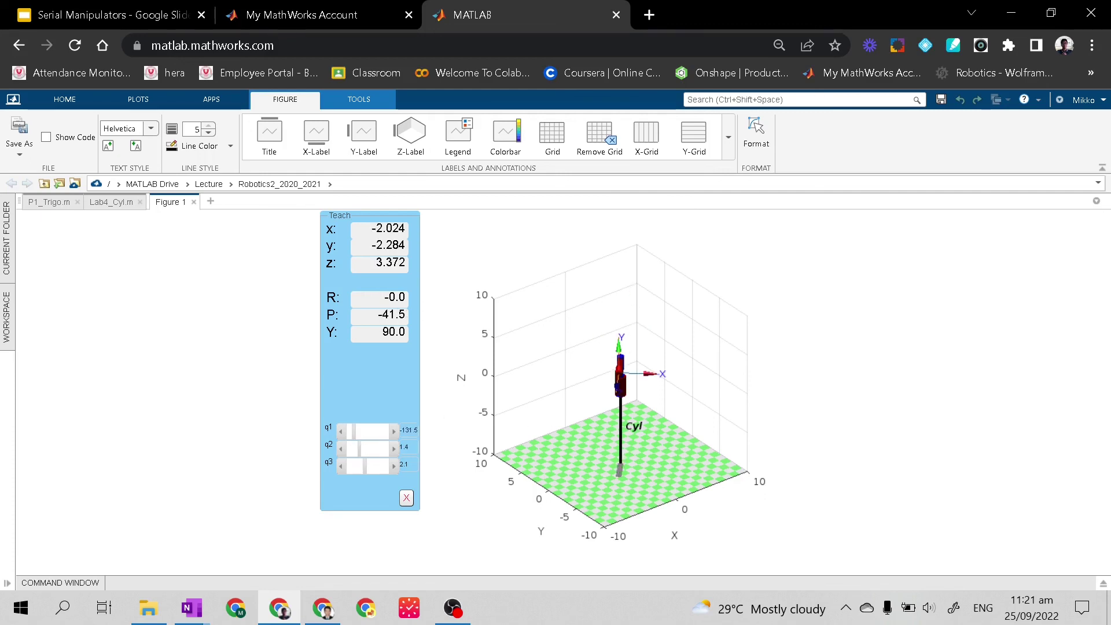
pyautogui.moveTo(373, 432); pyautogui.dragTo(380, 457)
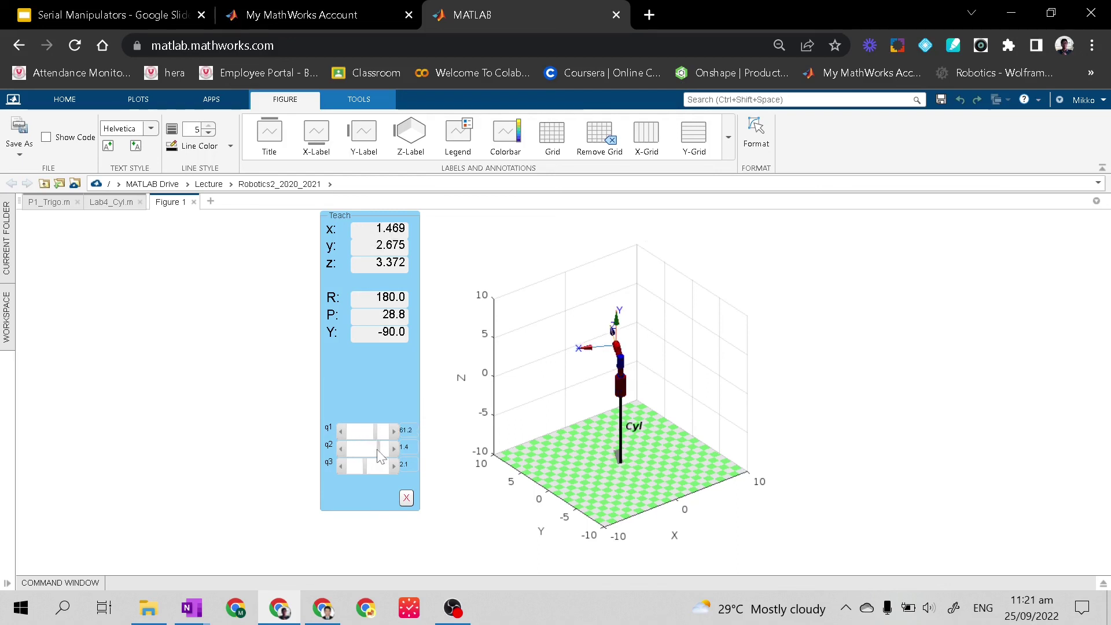
pyautogui.click(349, 465)
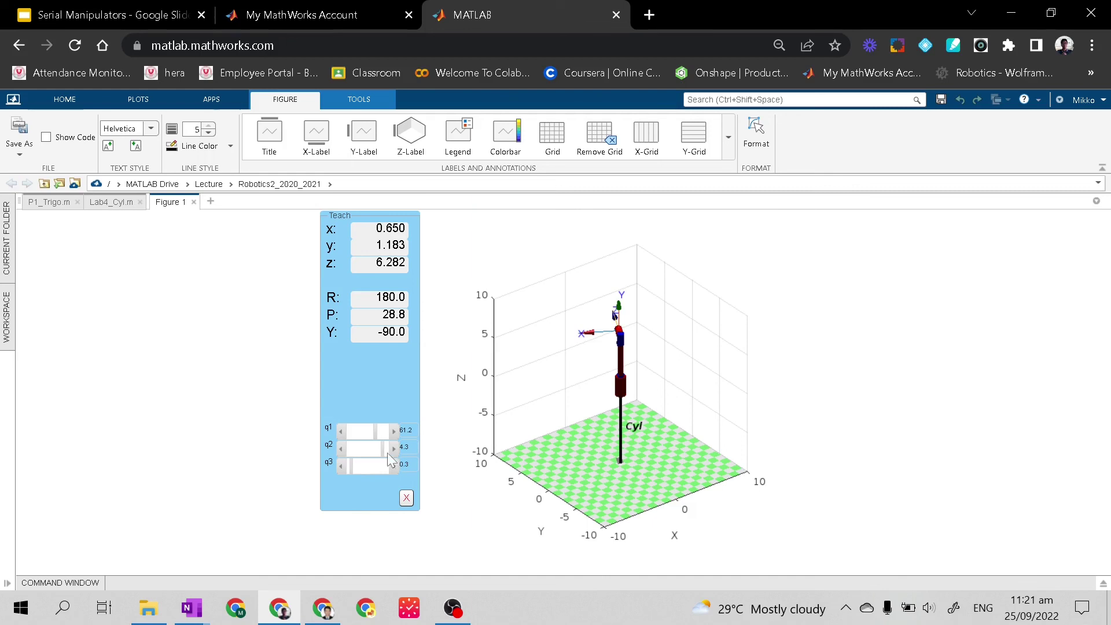
pyautogui.click(364, 449)
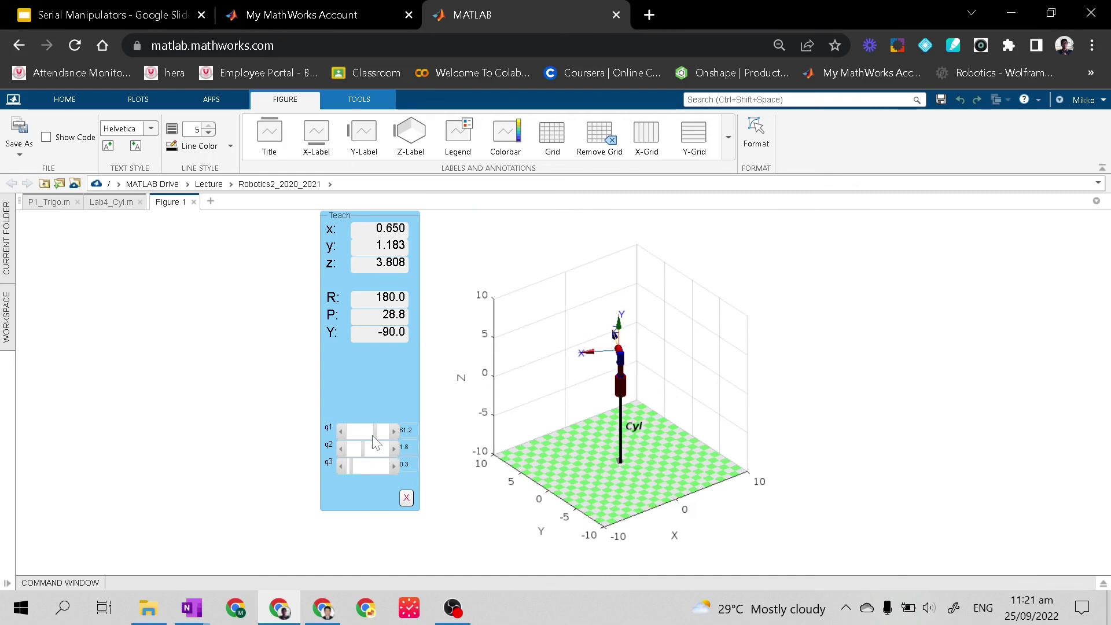
# Step: Sweep base joint q1 to about 152.4 and -132.6, ending near 39.2
pyautogui.click(384, 435)
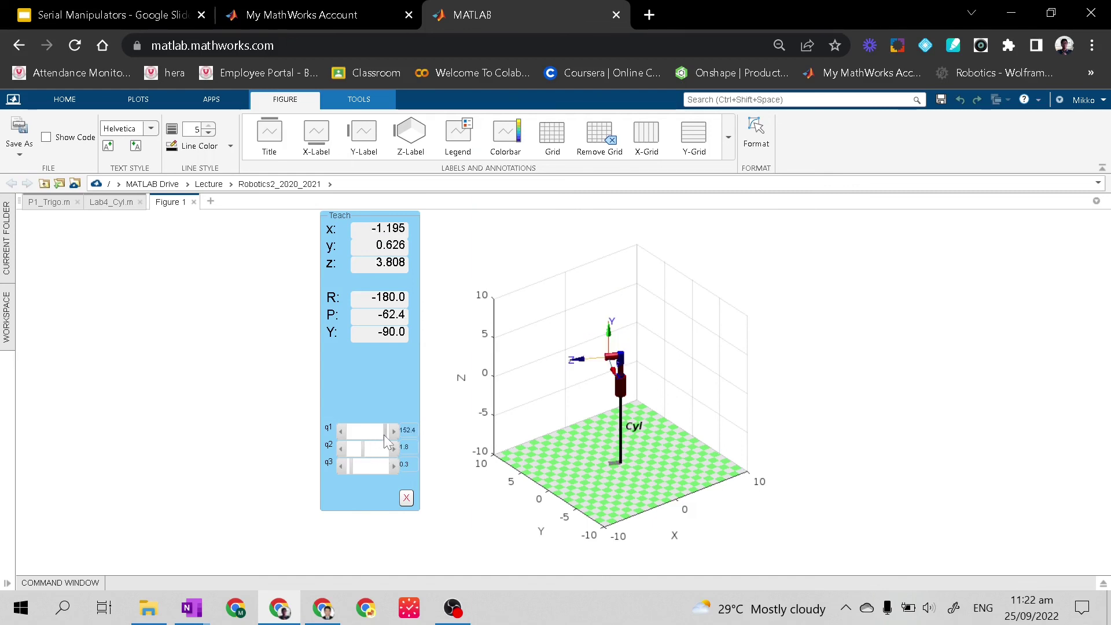
pyautogui.click(351, 435)
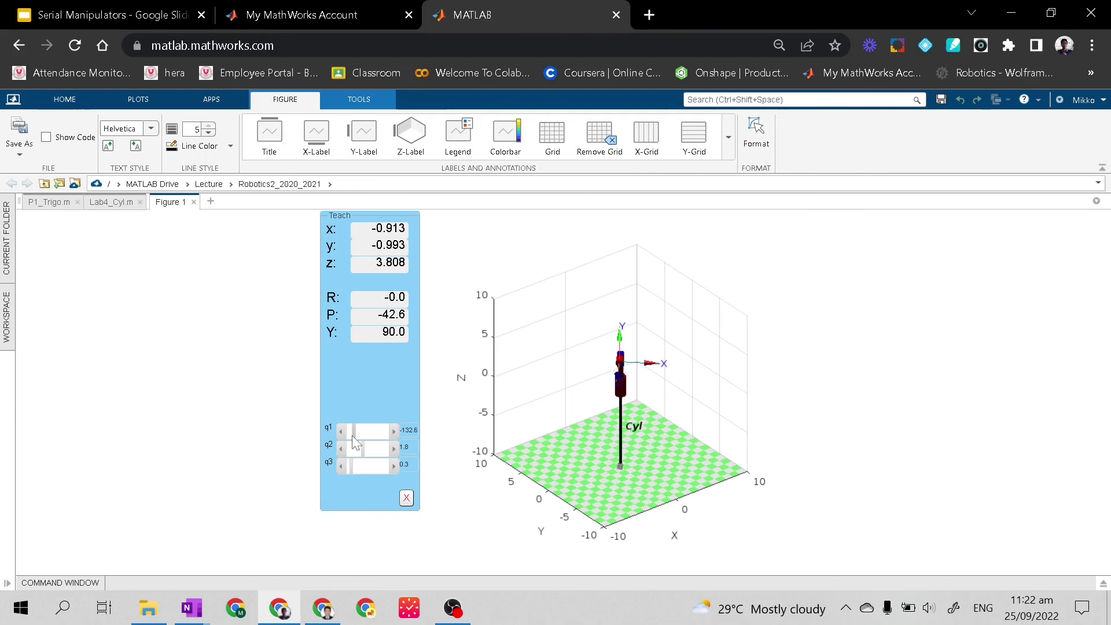
pyautogui.click(383, 433)
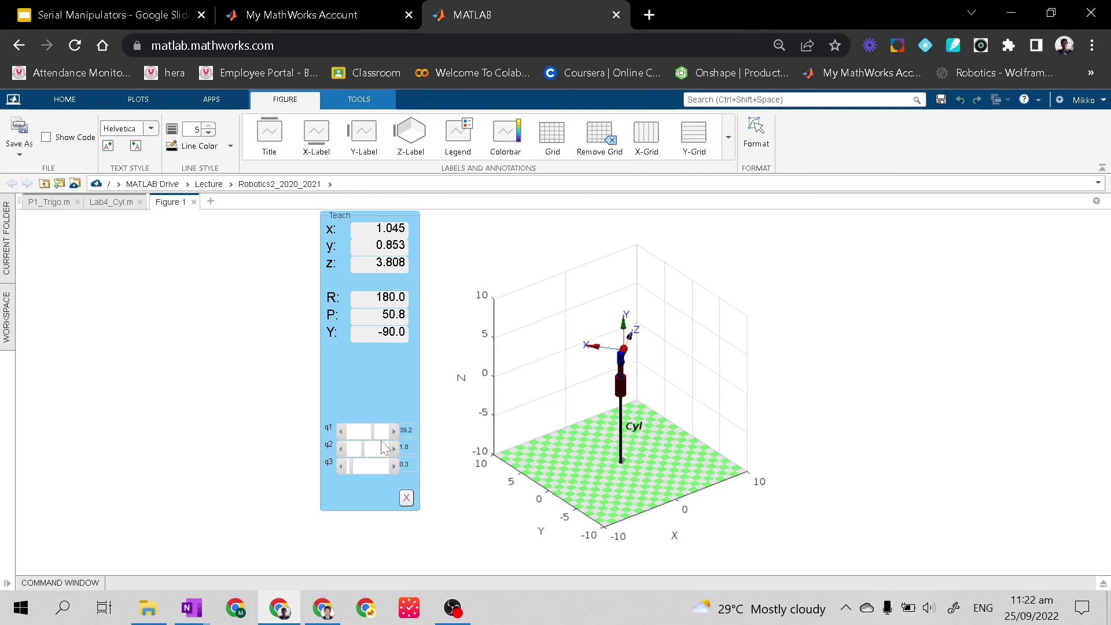
# Step: Switch to the OneNote window with the translation length notes and bring the labelled cylindrical manipulator diagram into view
pyautogui.moveTo(197, 608)
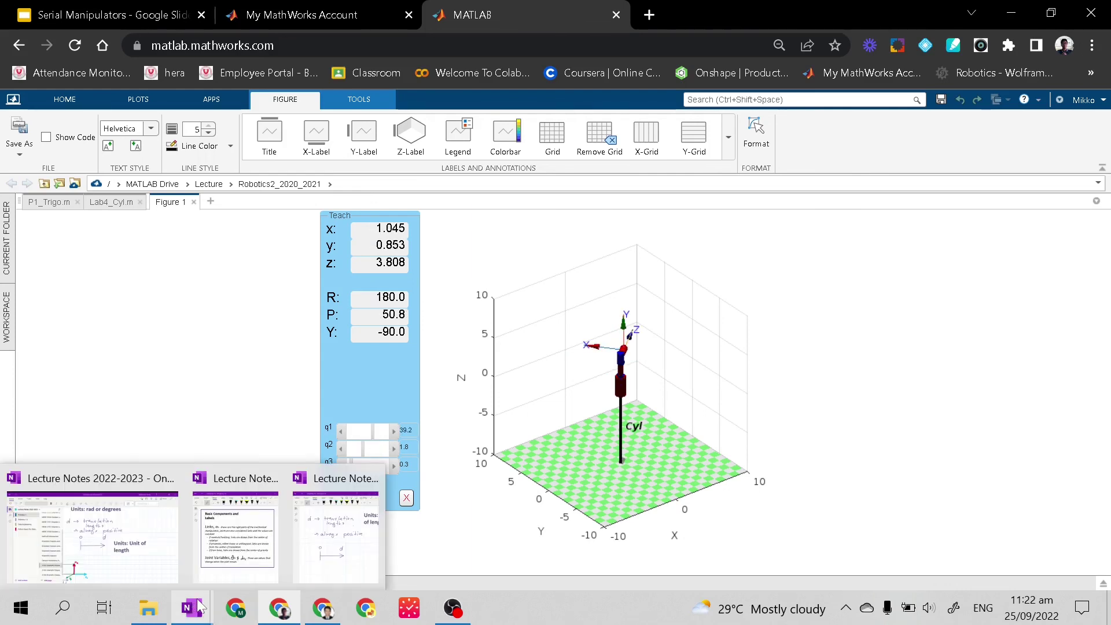
pyautogui.click(336, 532)
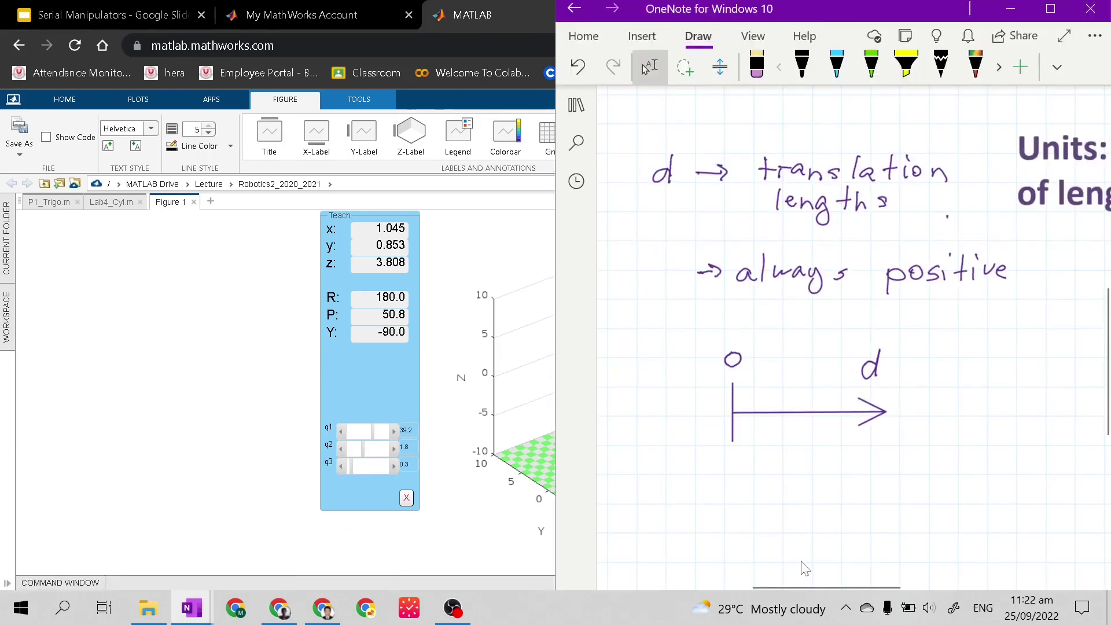
pyautogui.moveTo(812, 596)
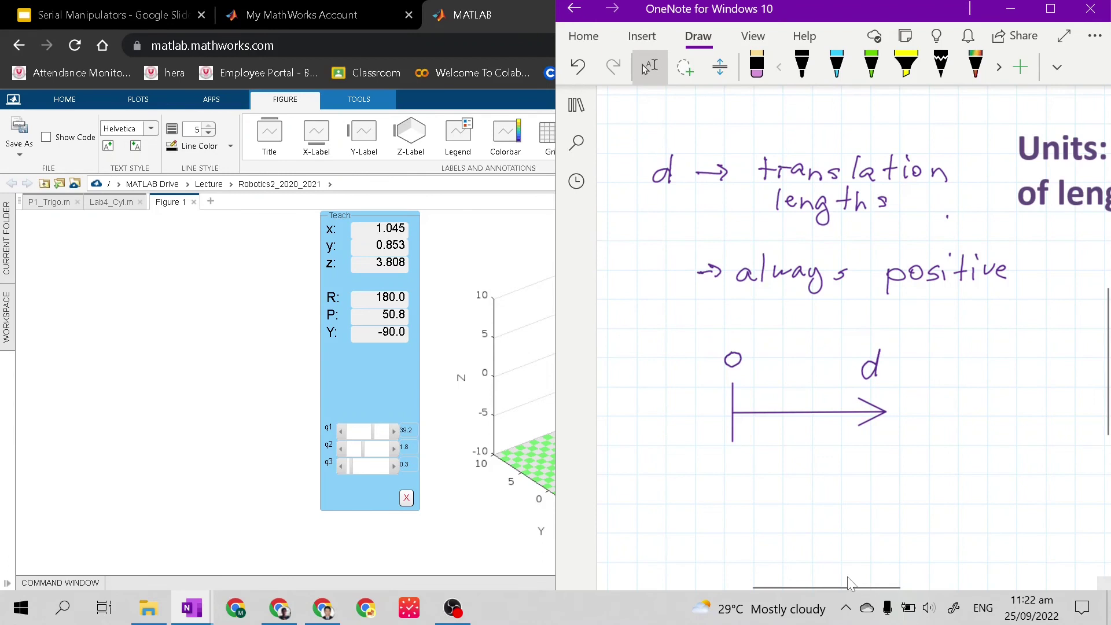
pyautogui.moveTo(849, 584); pyautogui.dragTo(685, 589)
pyautogui.scroll(10, 853, 330)
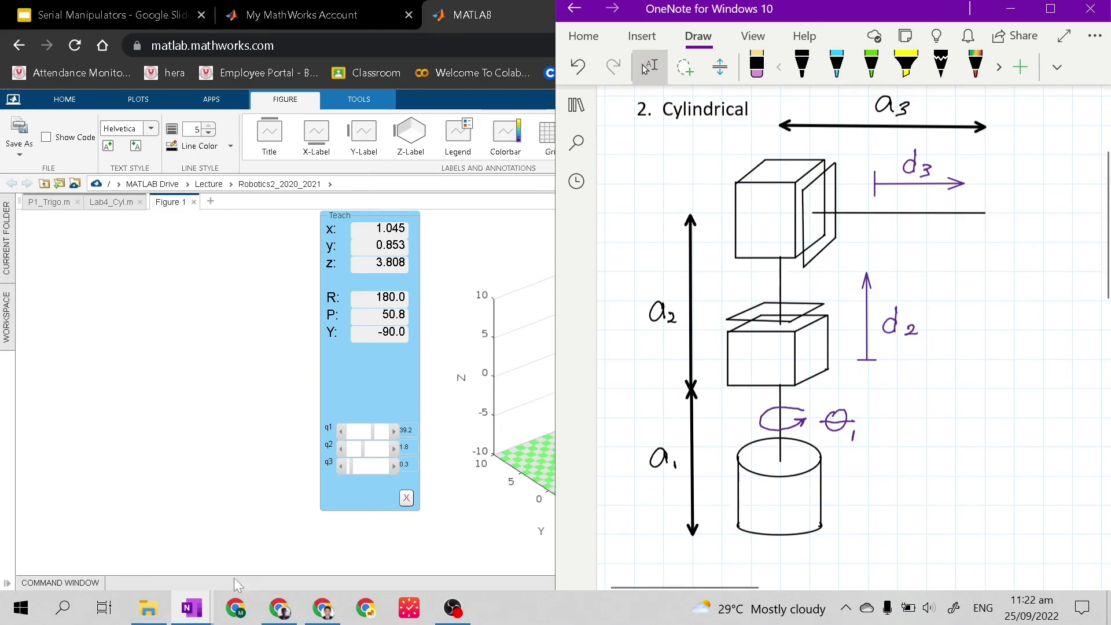
# Step: Bring up the second OneNote window beside the cylindrical diagram and open its Denavit-Hartenberg Notation page with the page list hidden
pyautogui.moveTo(201, 608)
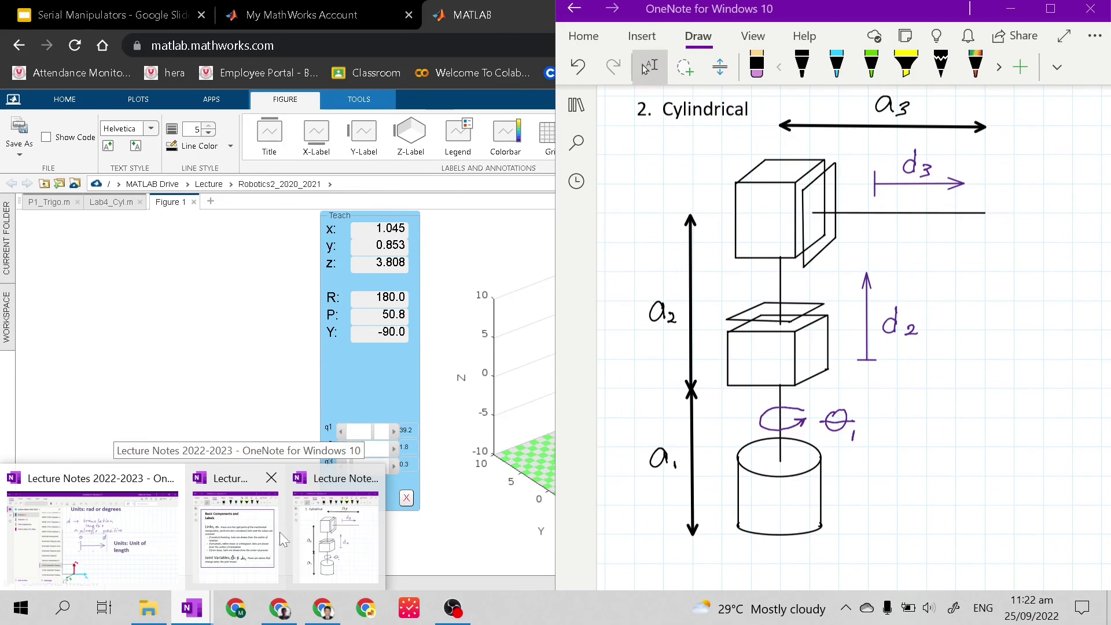
pyautogui.click(244, 538)
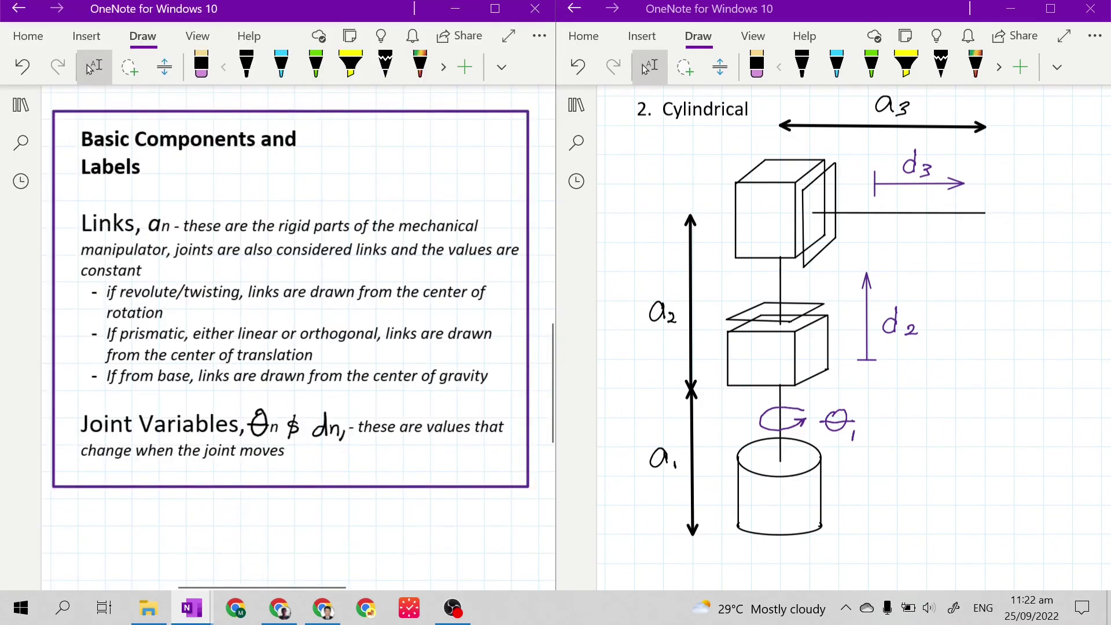
pyautogui.moveTo(277, 593); pyautogui.dragTo(155, 582)
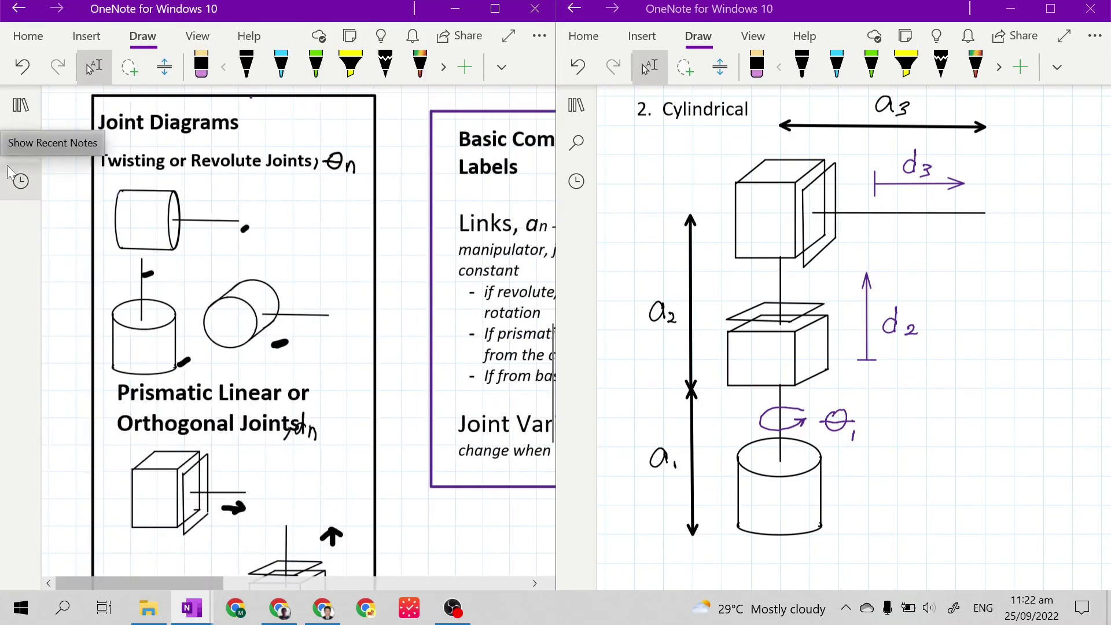
pyautogui.click(18, 116)
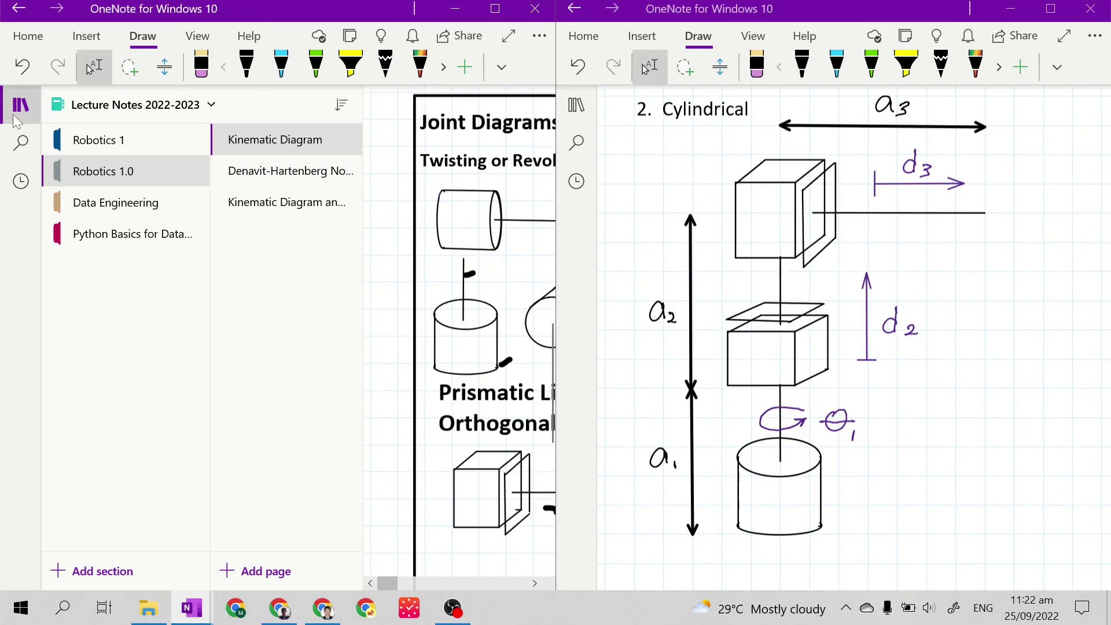
pyautogui.click(299, 182)
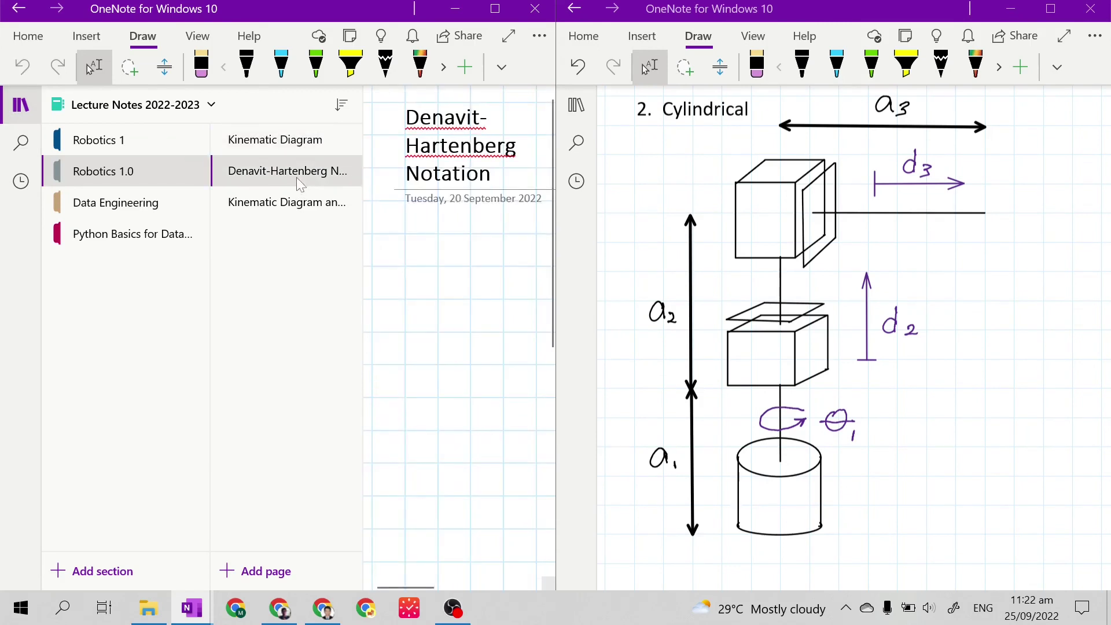
pyautogui.click(32, 111)
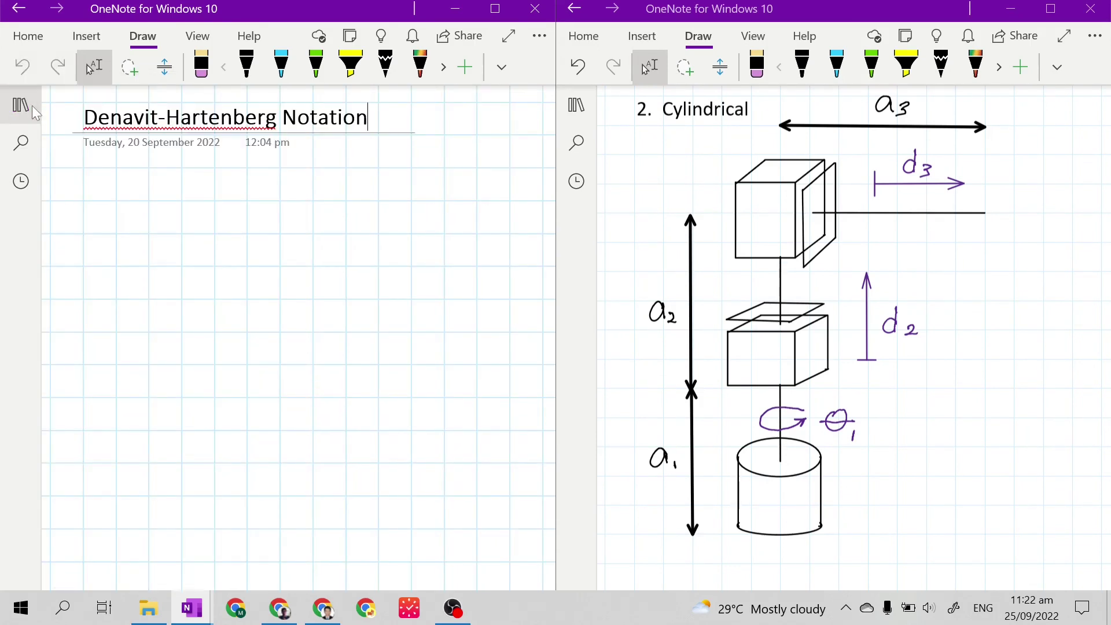